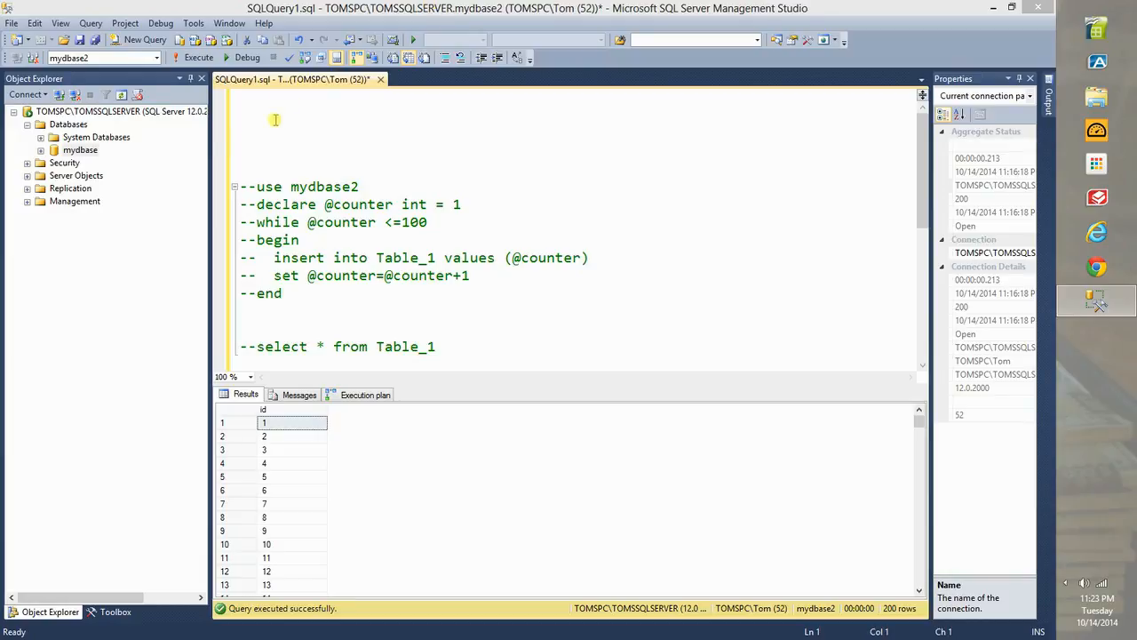
# - Create a new database named mydbase2 on the server with the default file settings
pyautogui.click(74, 114)
pyautogui.rightClick(66, 125)
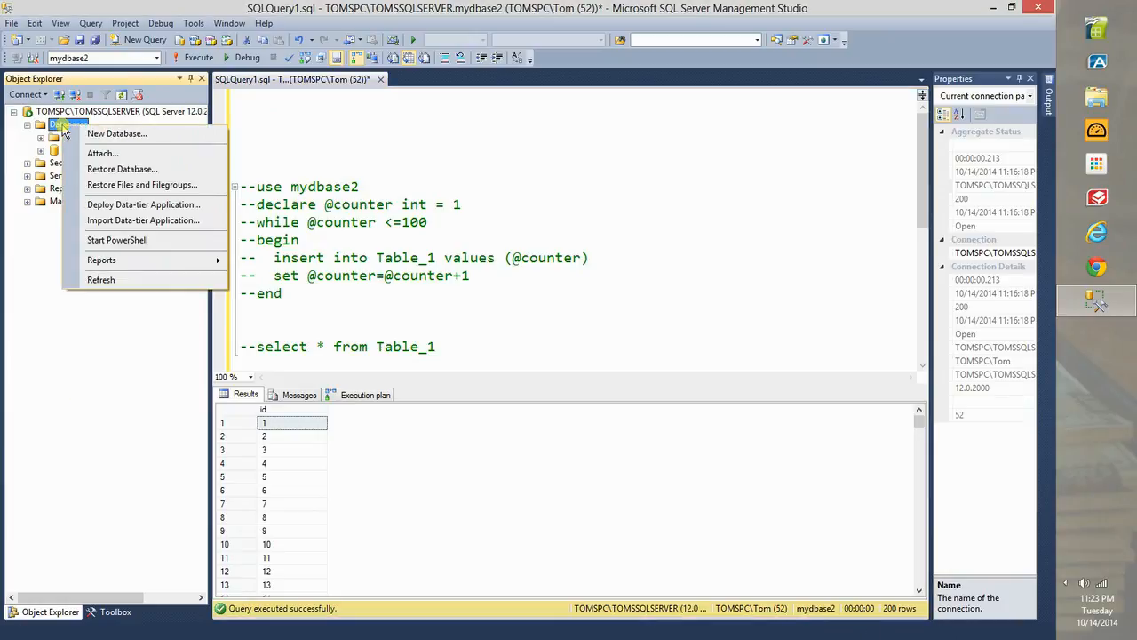
pyautogui.click(99, 135)
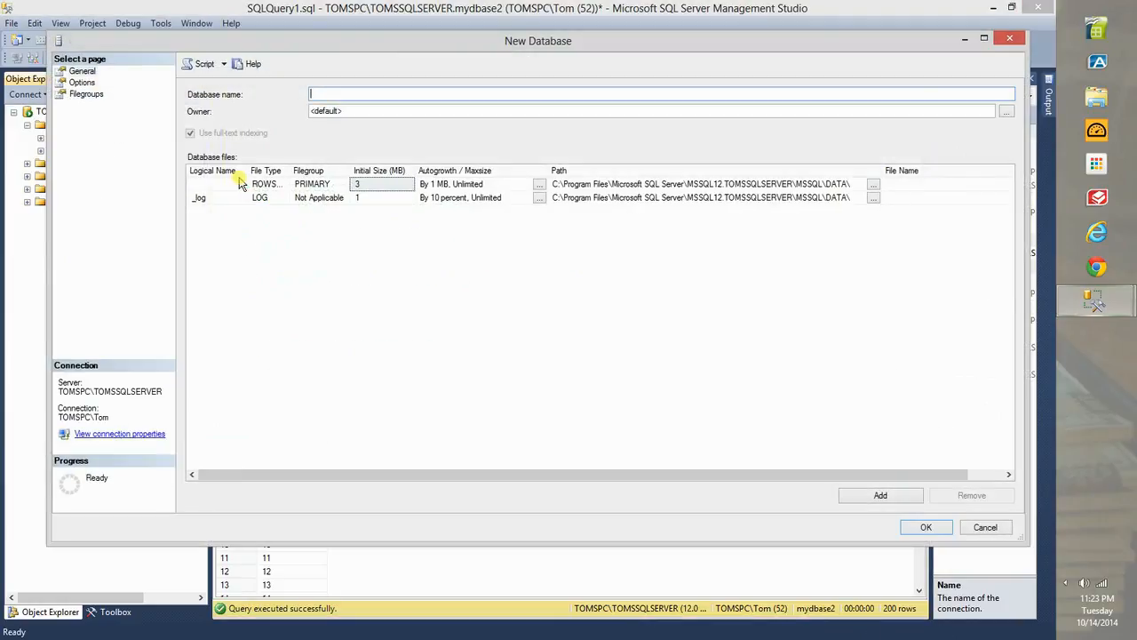
pyautogui.write('mydbase2')
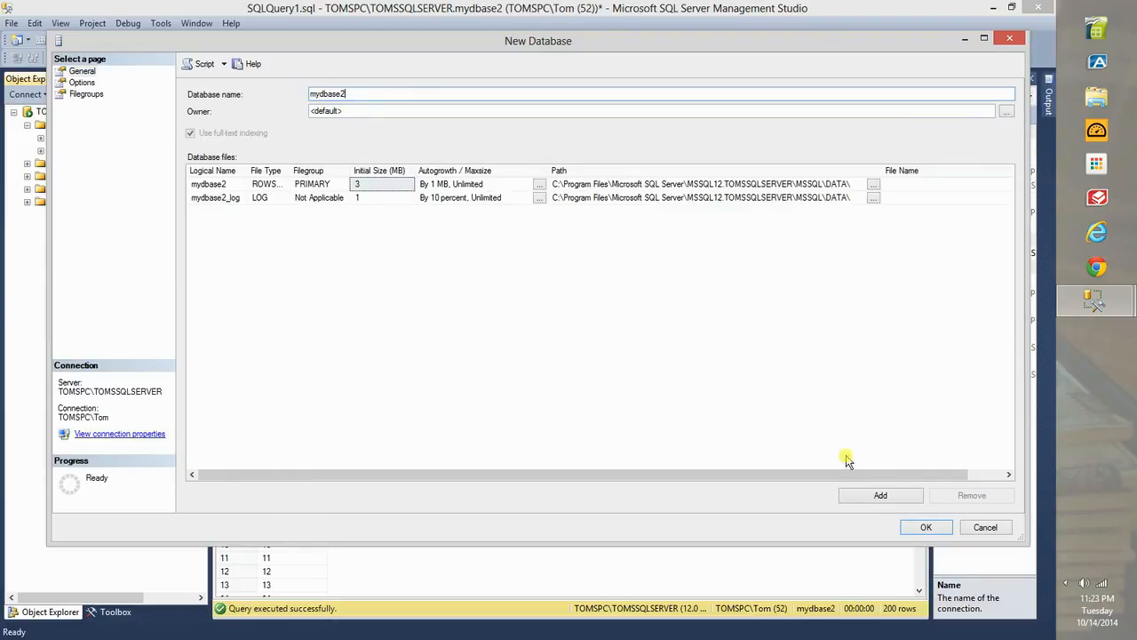
pyautogui.click(914, 528)
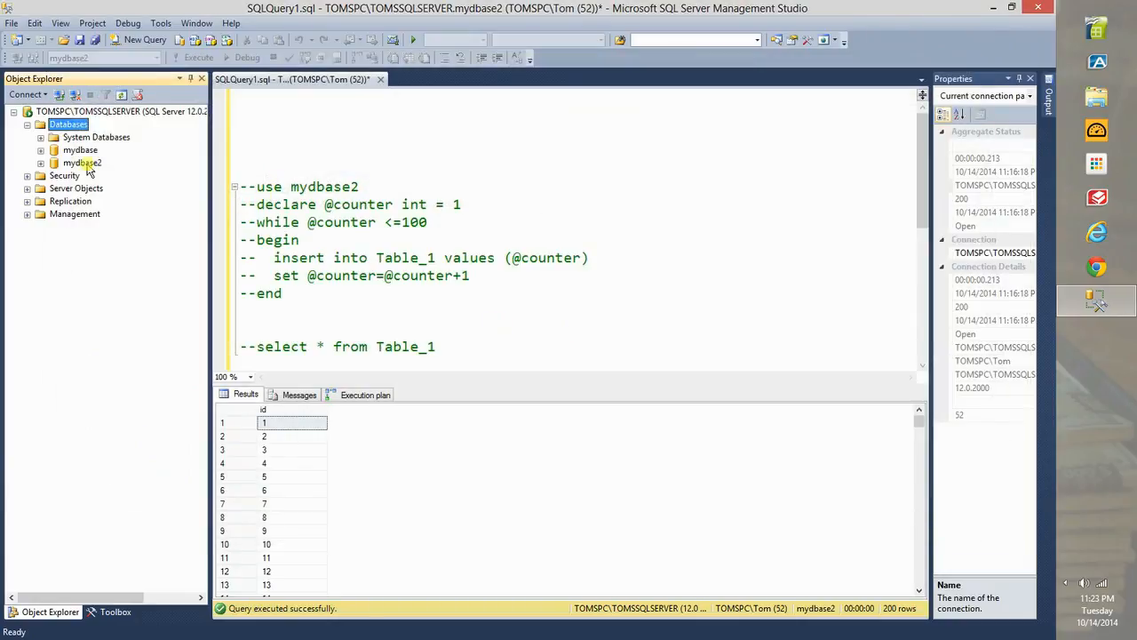
pyautogui.click(256, 98)
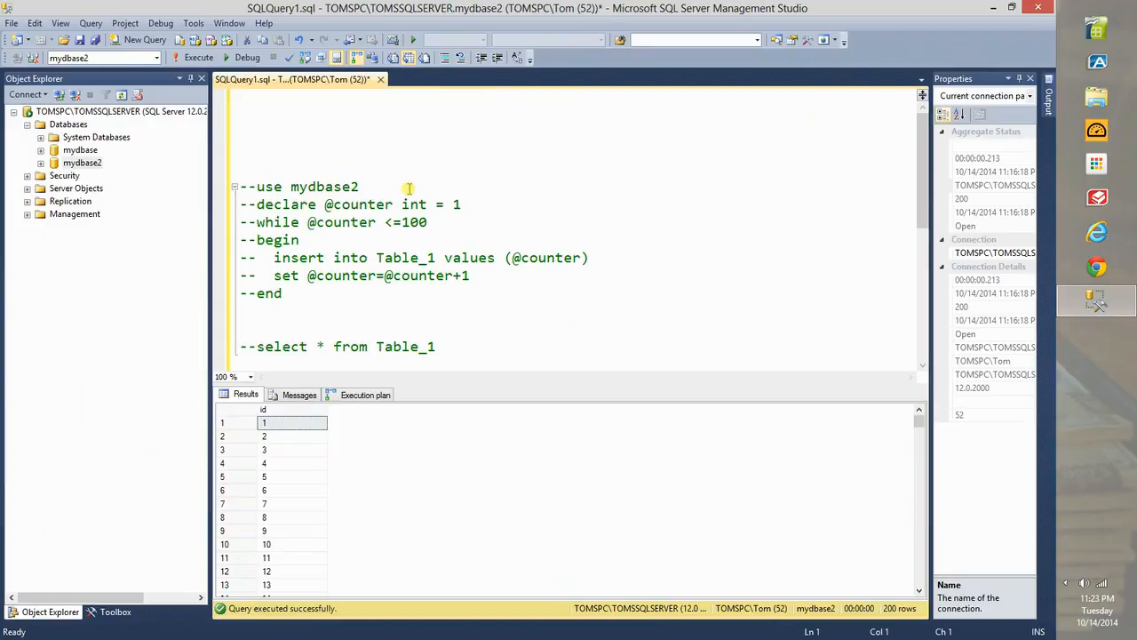
pyautogui.write('use mydbase2')
pyautogui.press('Return')
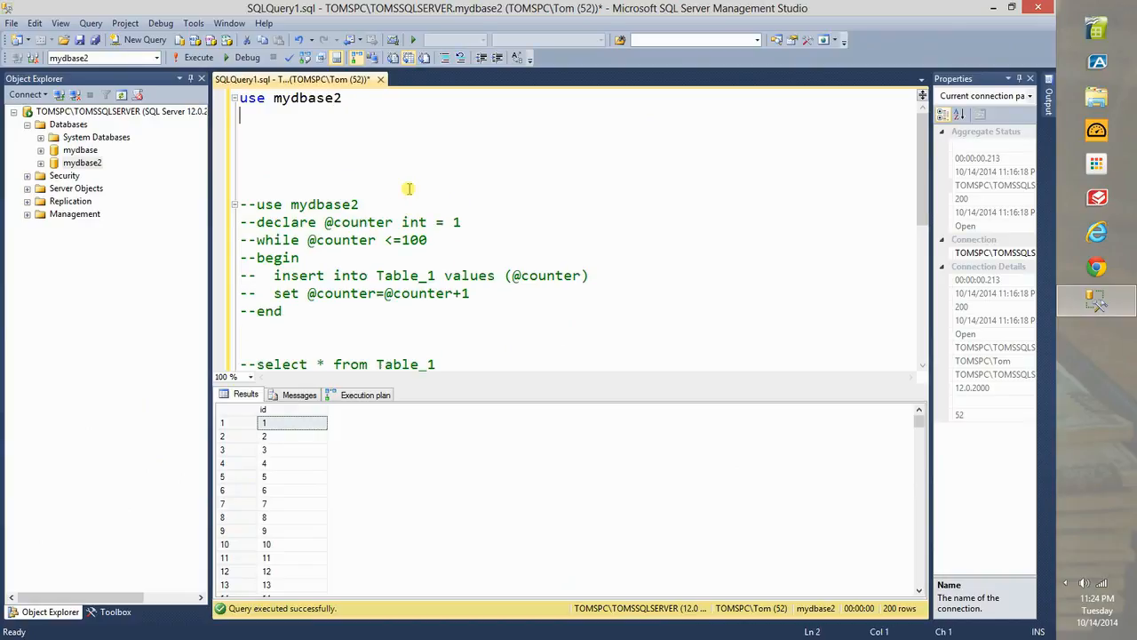
pyautogui.write('declare @counter int = 1')
pyautogui.press('Return')
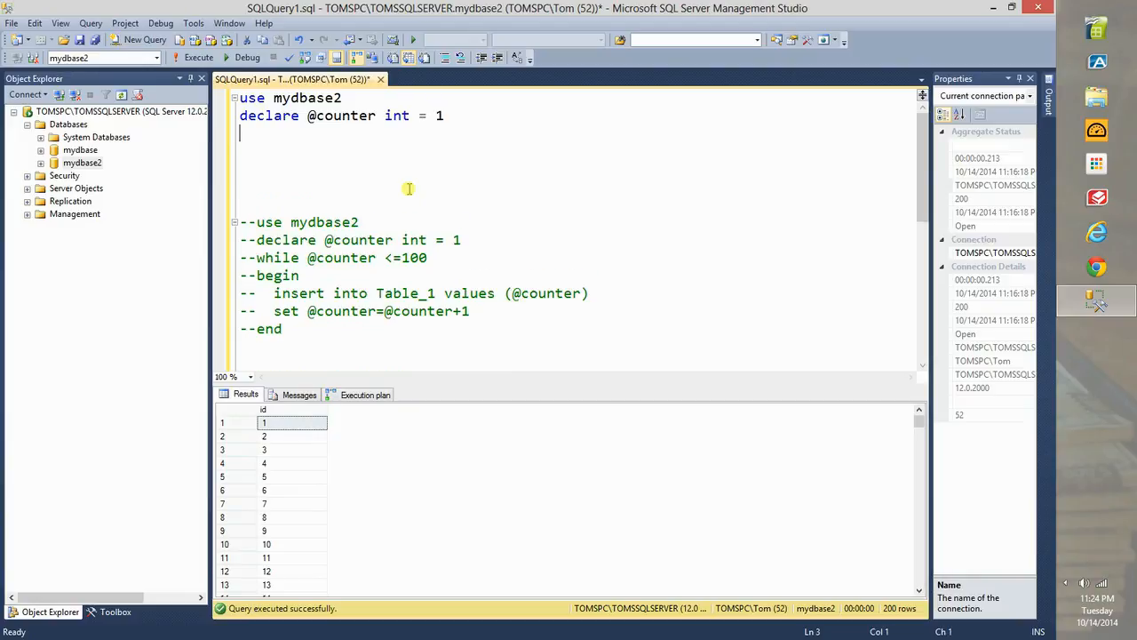
pyautogui.write('while @counter <=100')
pyautogui.press('Return')
pyautogui.write('be')
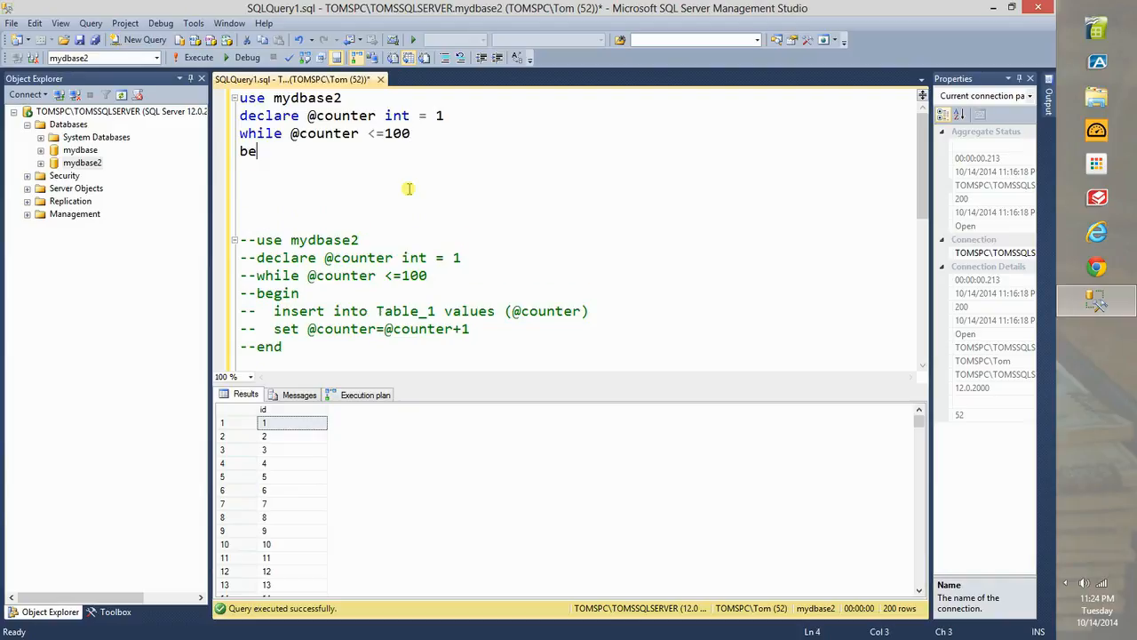
pyautogui.write('gin')
pyautogui.press('Return')
pyautogui.press('Tab')
pyautogui.write('insert')
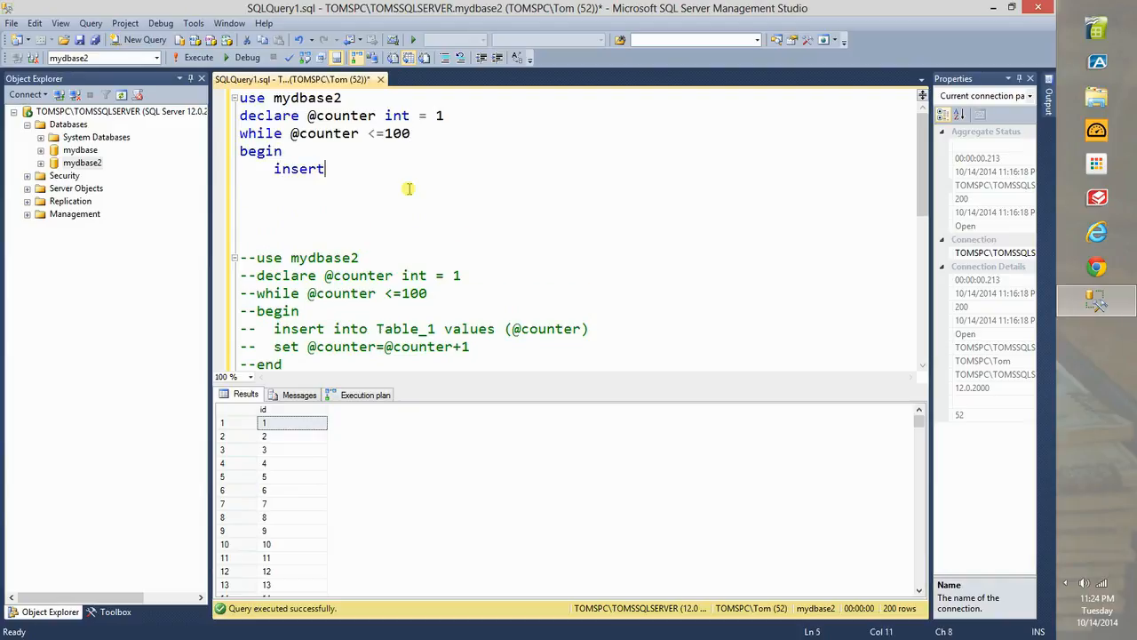
pyautogui.write(' into table_1')
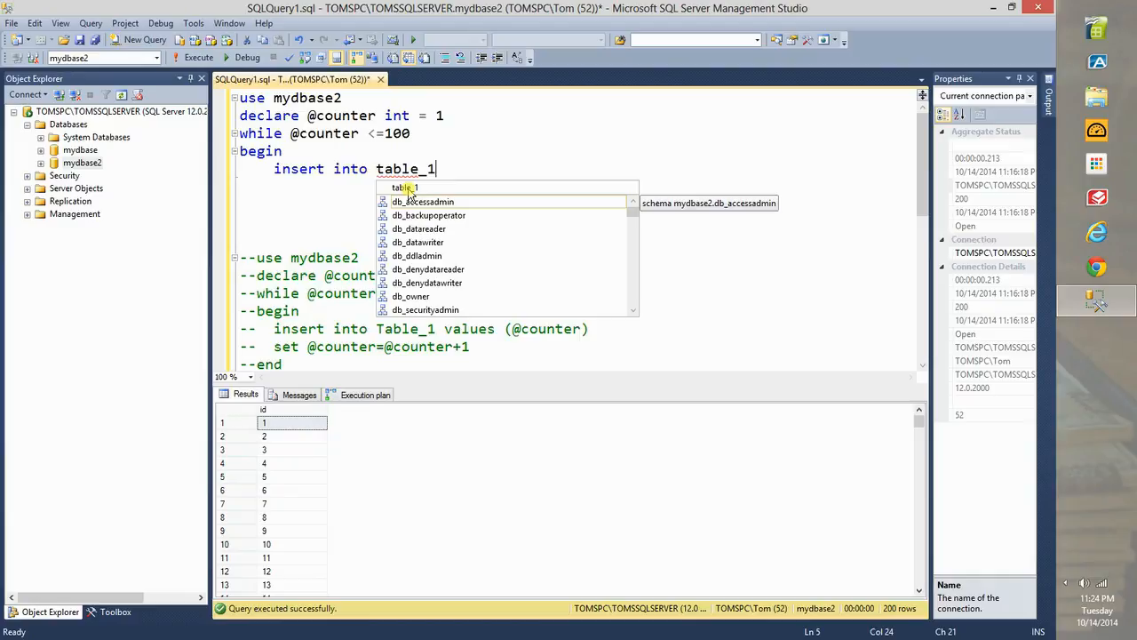
pyautogui.write('values')
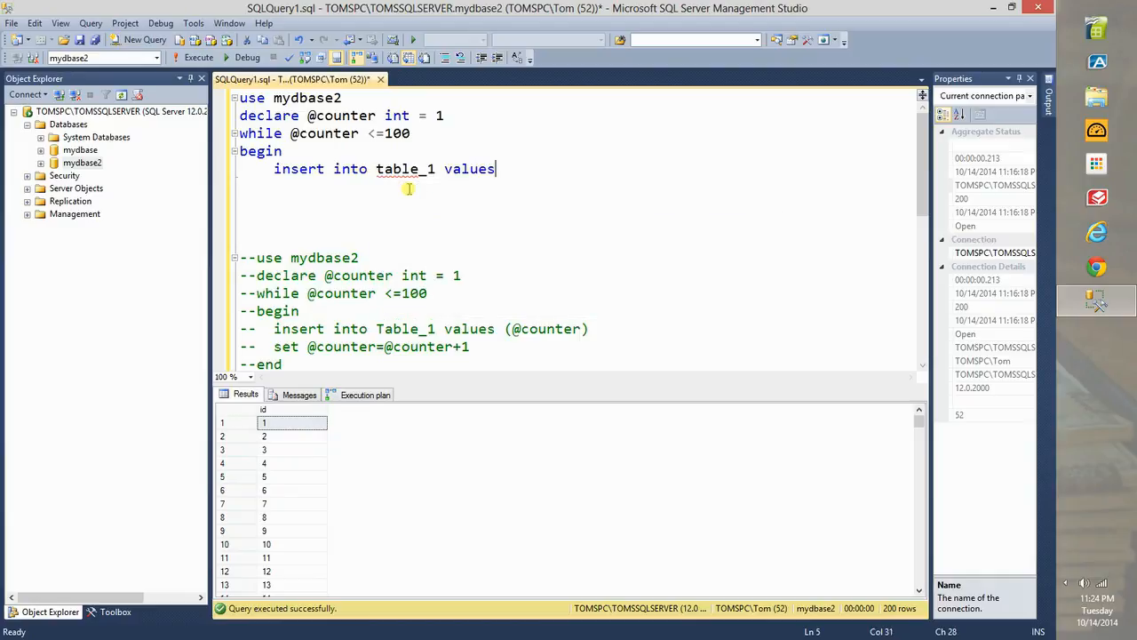
pyautogui.write(' (@')
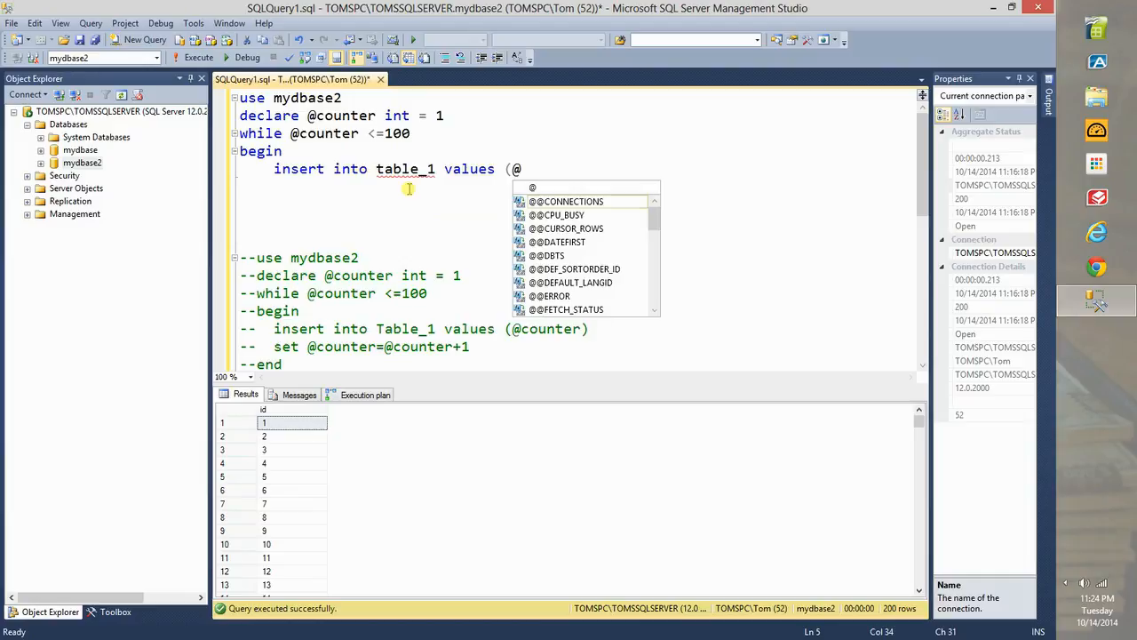
pyautogui.write('counter)')
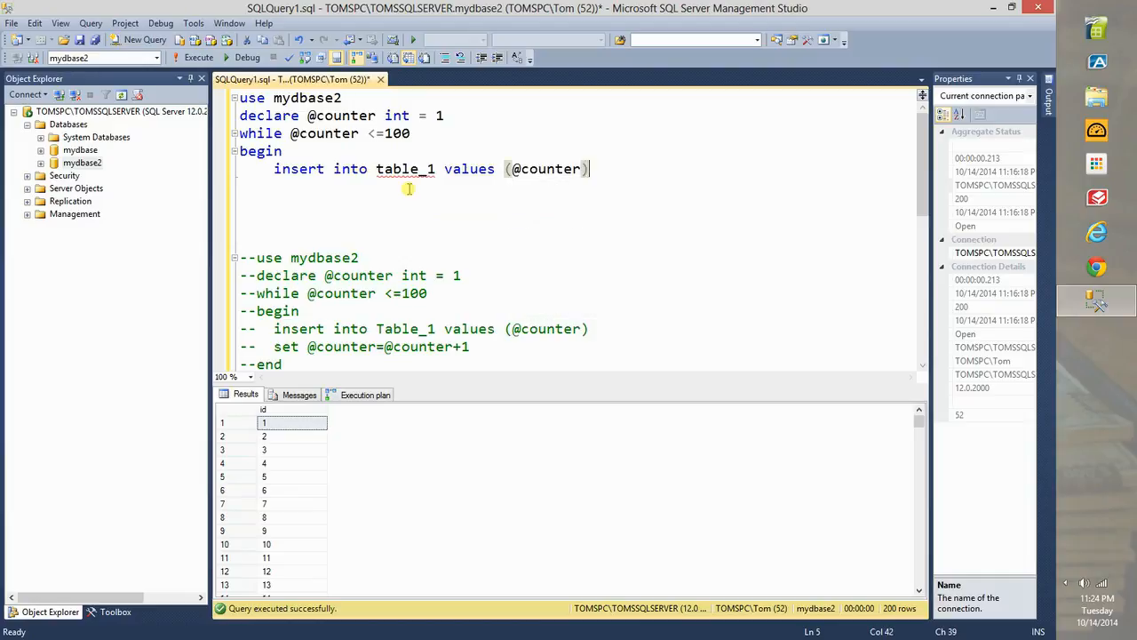
pyautogui.press('Return')
pyautogui.write('set @cou')
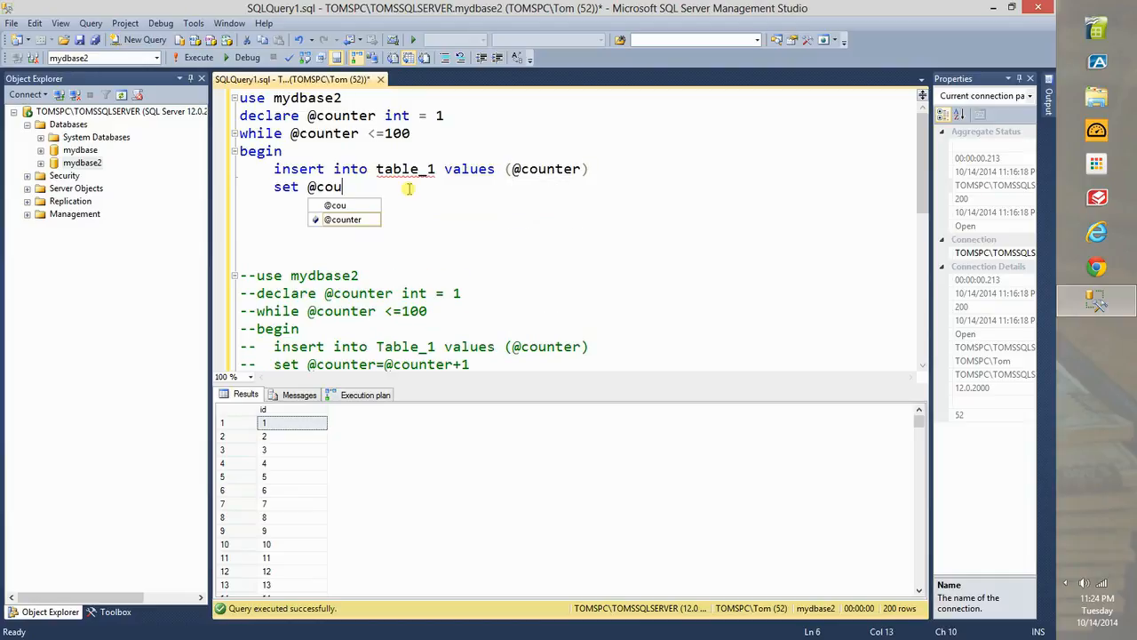
pyautogui.write('nter=@')
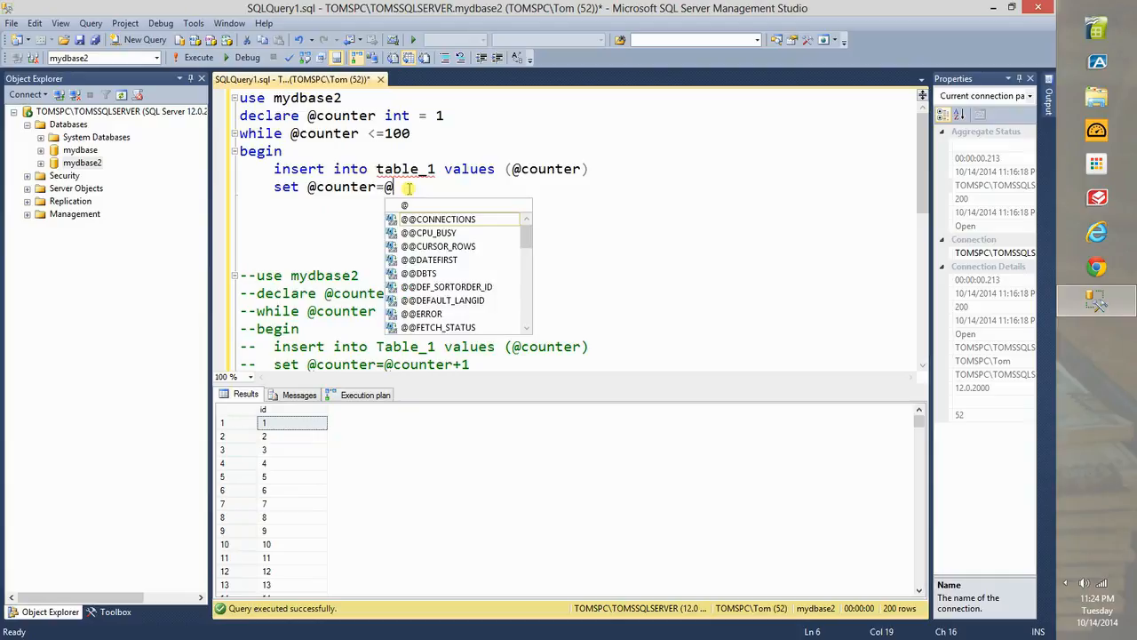
pyautogui.write('counter+1')
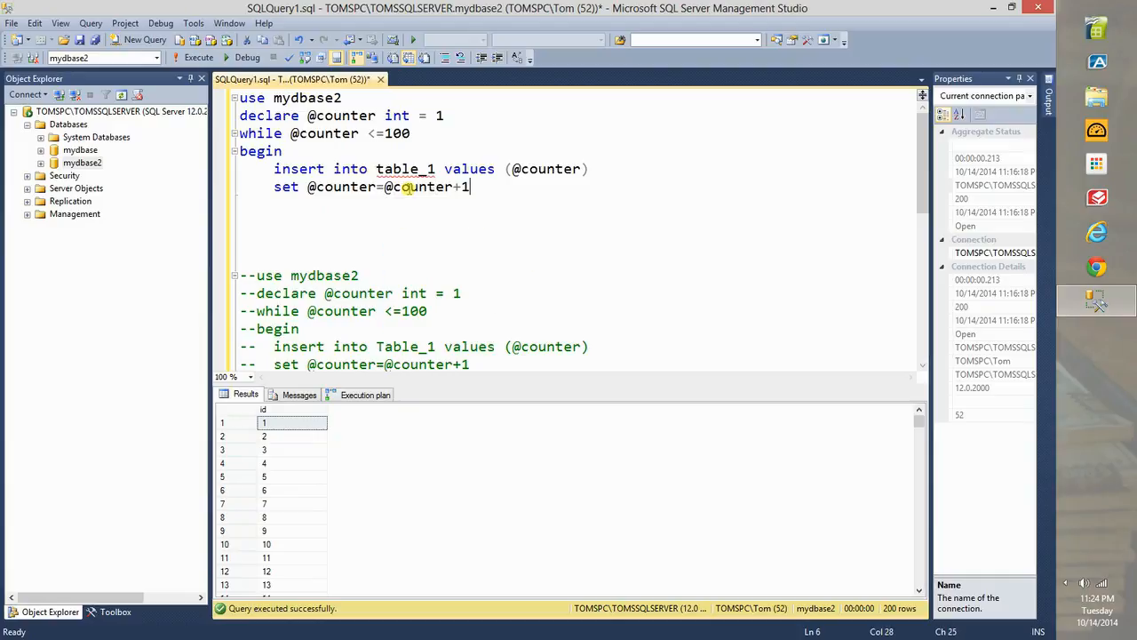
pyautogui.press('Return')
pyautogui.press('BackSpace')
pyautogui.write('end')
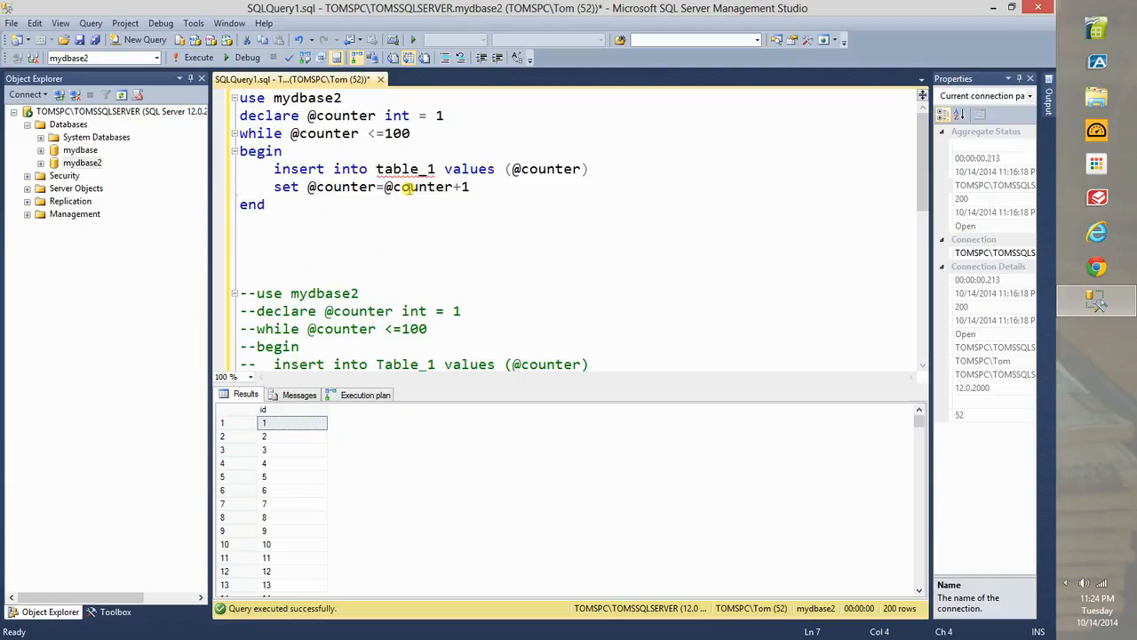
# - Delete the old commented-out loop, from --use mydbase2 through --end, below the new code
pyautogui.click(411, 168)
pyautogui.scroll(-1, 246, 266)
pyautogui.moveTo(283, 347); pyautogui.dragTo(223, 233)
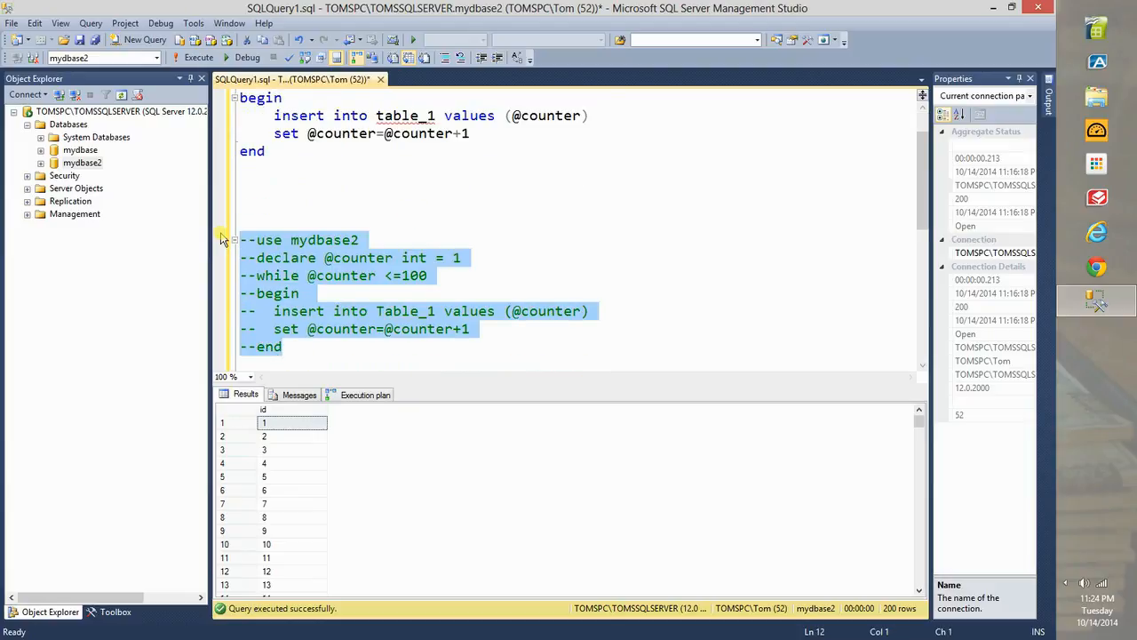
pyautogui.press('Delete')
pyautogui.scroll(1, 236, 231)
# - Write the query select * from table_1 below the end of the loop
pyautogui.click(243, 234)
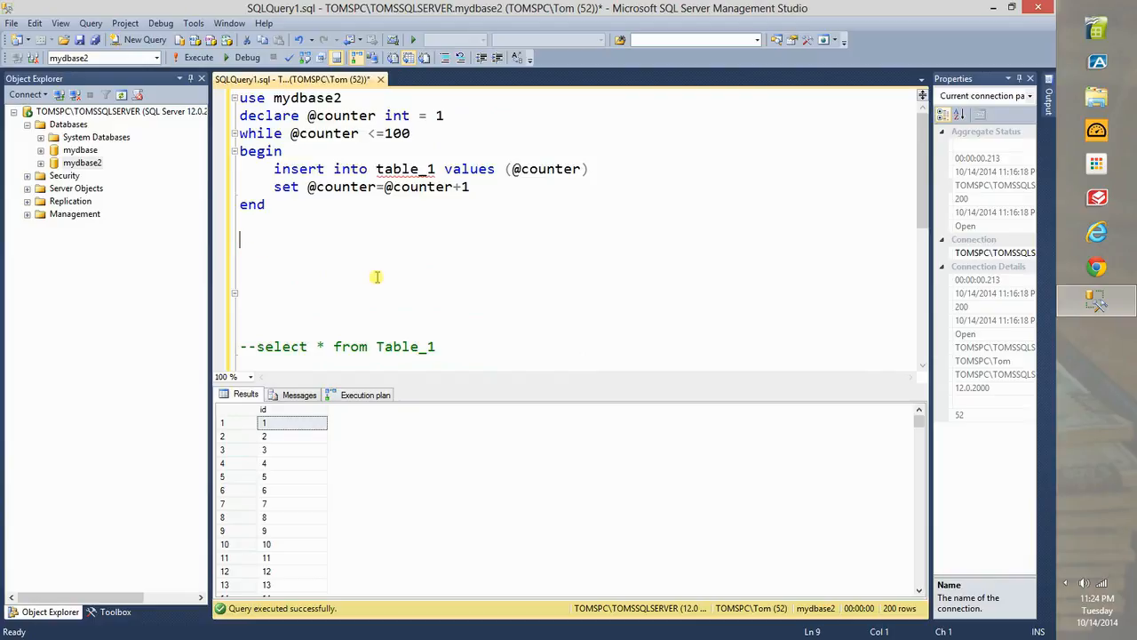
pyautogui.write('select * from table_1')
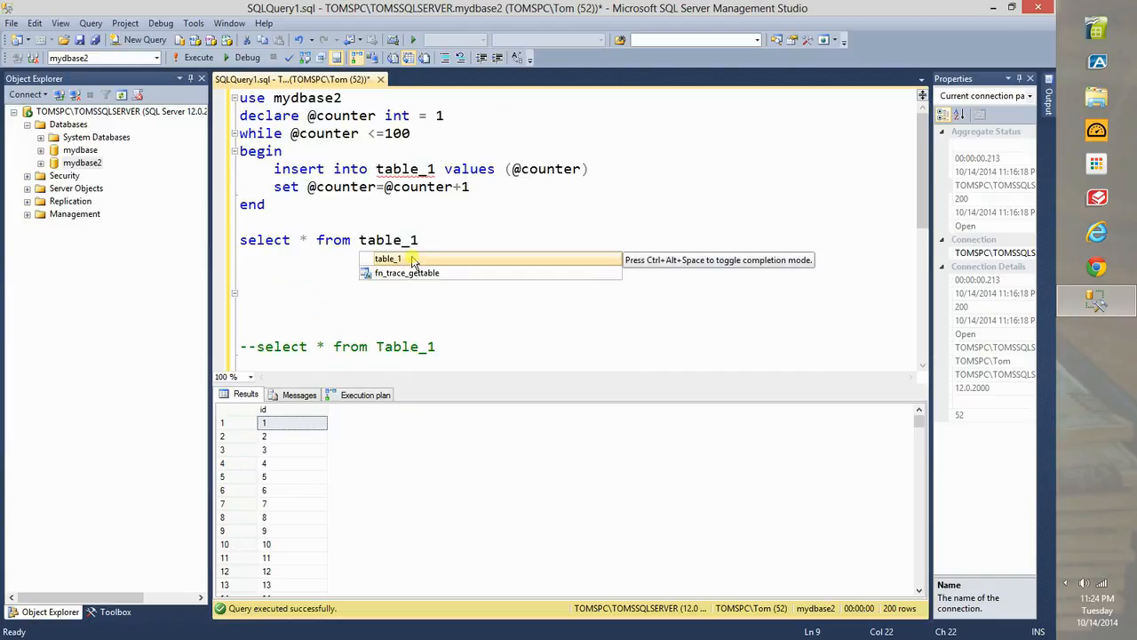
pyautogui.click(489, 258)
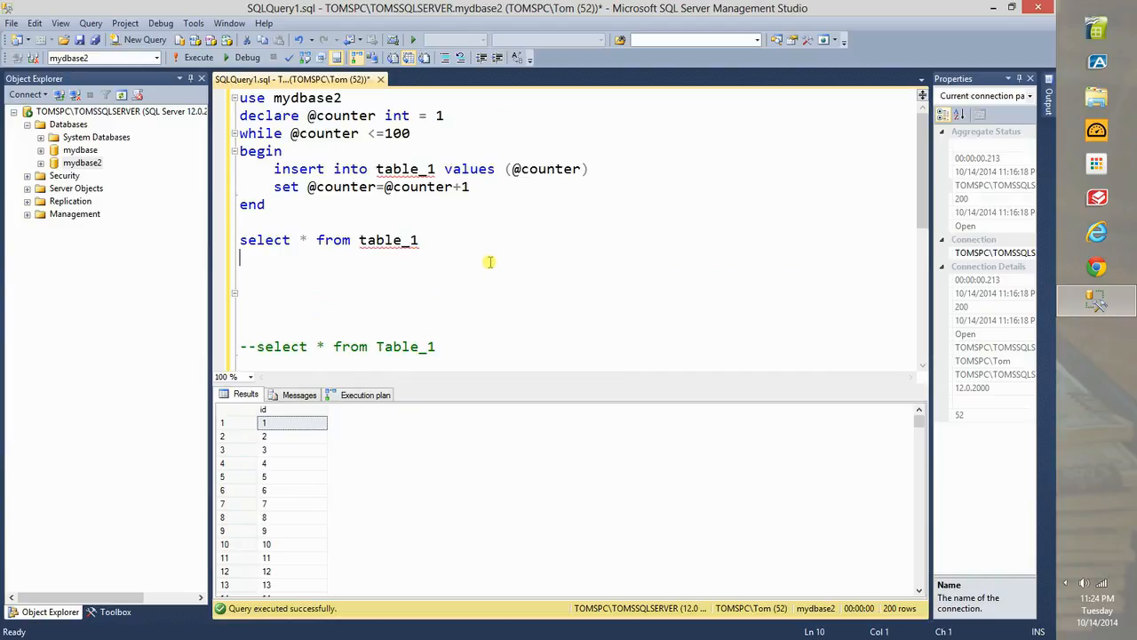
# - Start a new table in the mydbase2 database with an int column named id that does not allow nulls
pyautogui.click(78, 163)
pyautogui.click(40, 164)
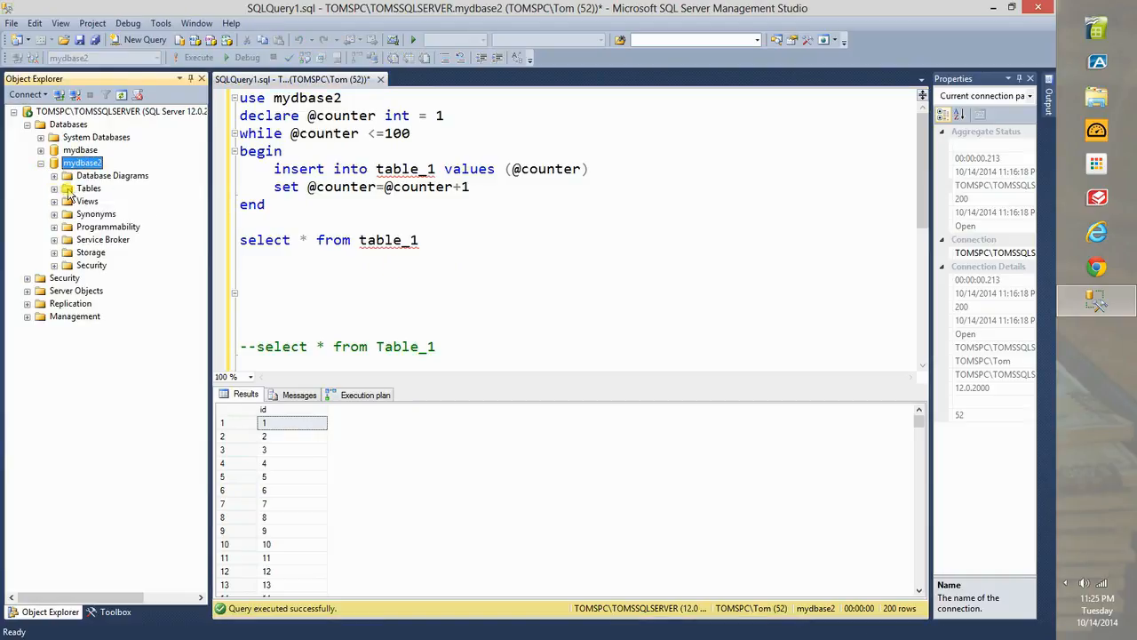
pyautogui.rightClick(76, 191)
pyautogui.click(97, 194)
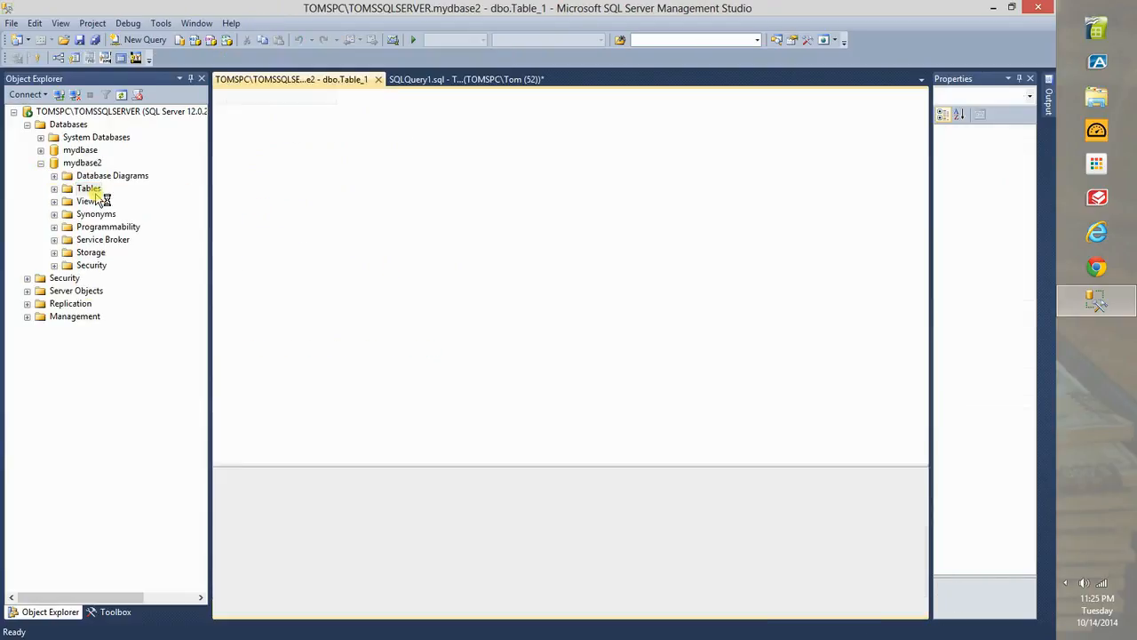
pyautogui.write('id')
pyautogui.press('Tab')
pyautogui.write('int')
pyautogui.press('Tab')
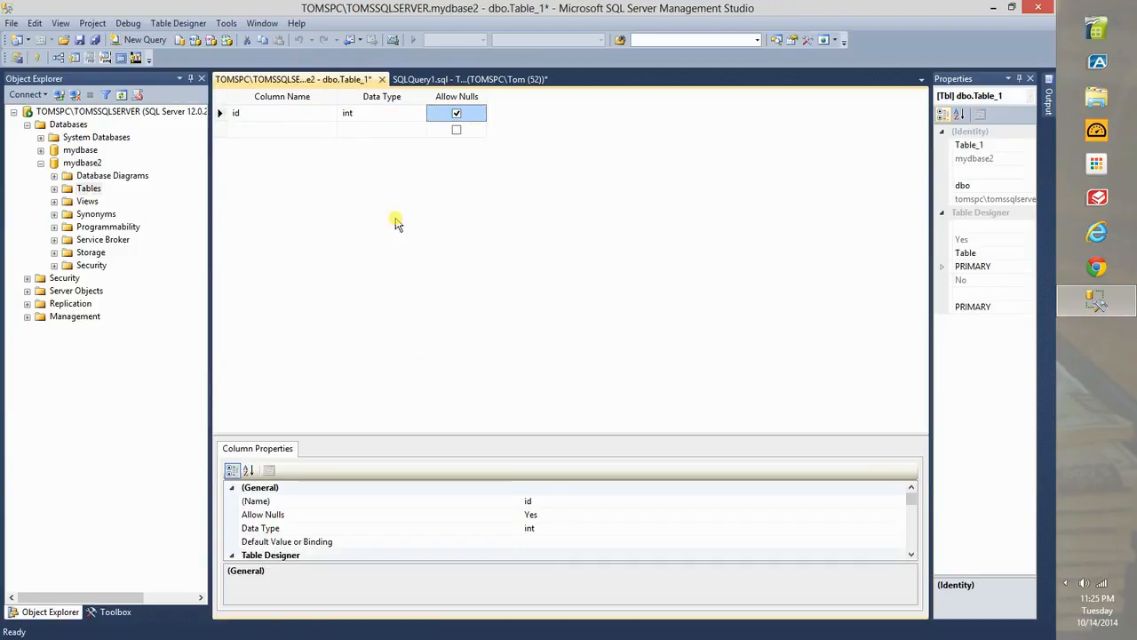
pyautogui.click(455, 113)
# - Save the new table as Table_1 and close its design window
pyautogui.click(79, 40)
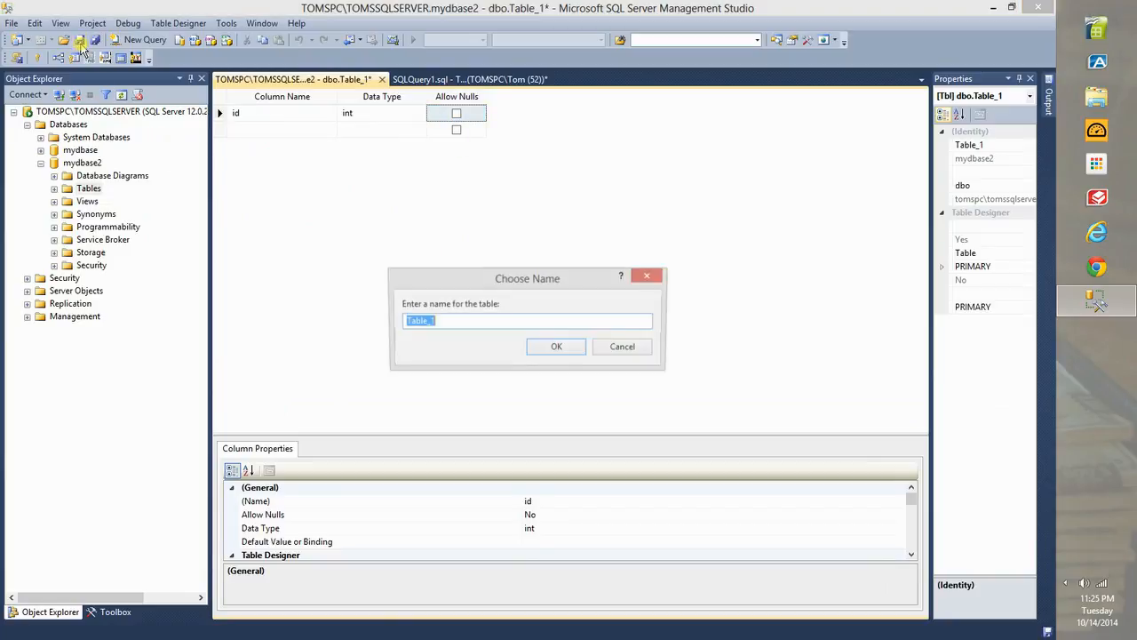
pyautogui.click(545, 348)
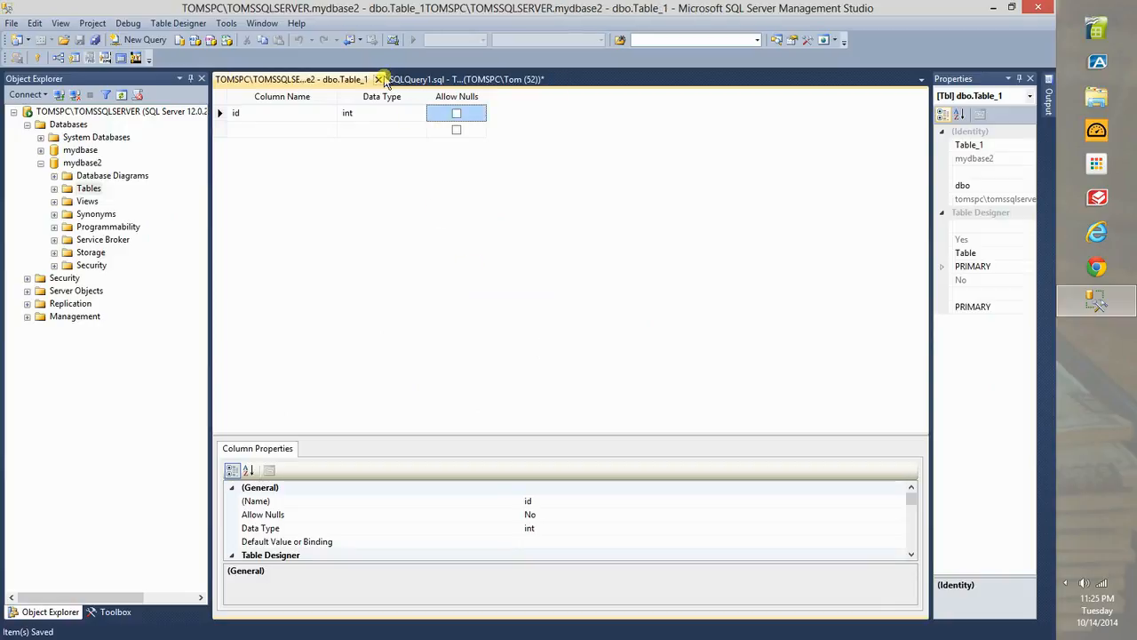
pyautogui.click(377, 79)
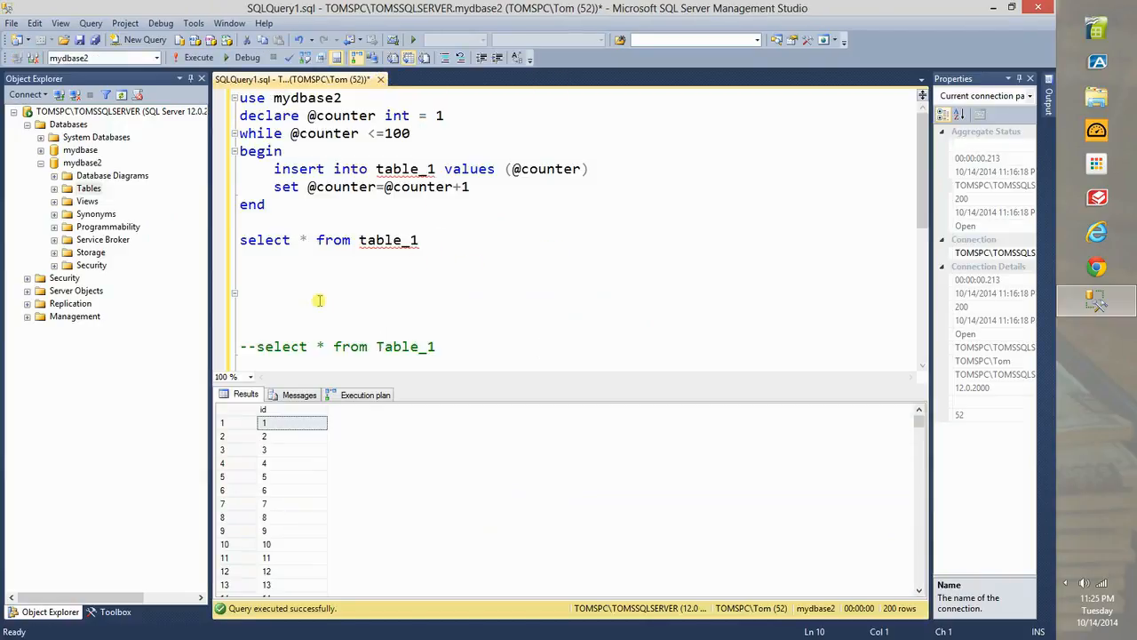
# - Look up dbo.Table_1 among the tables of mydbase2 and inspect the error marking on table_1 in the insert statement
pyautogui.click(55, 188)
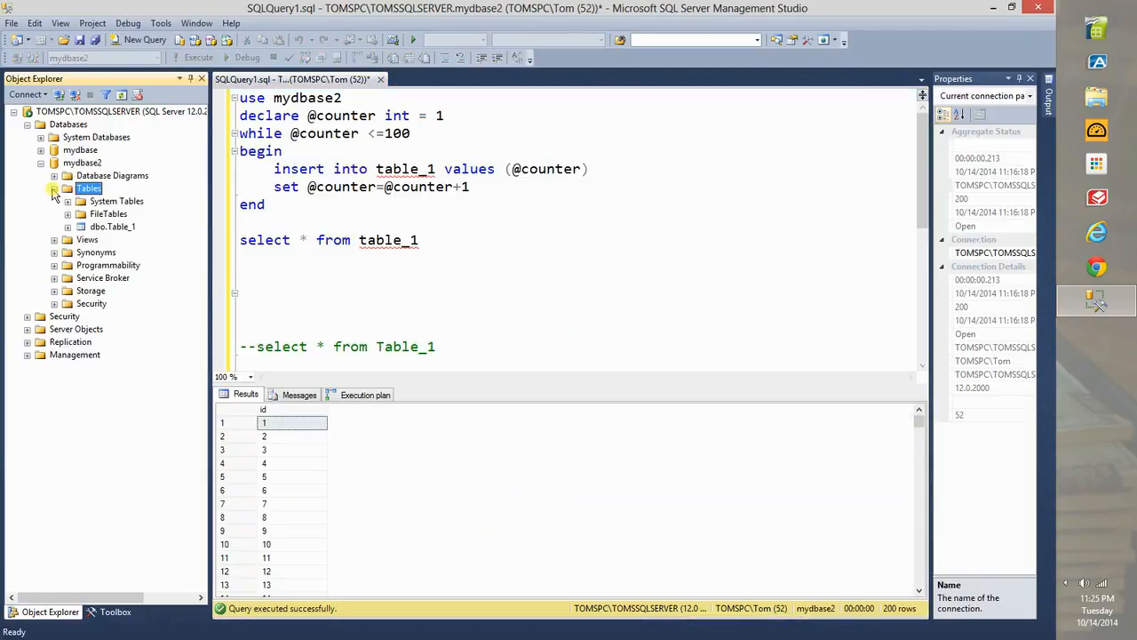
pyautogui.click(111, 227)
pyautogui.click(427, 242)
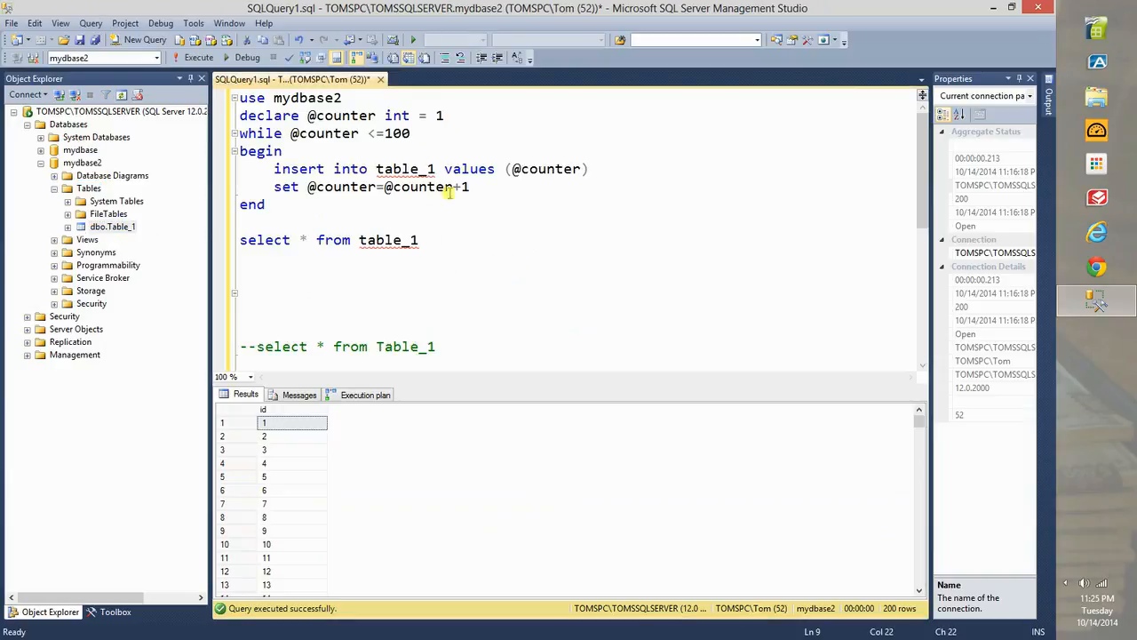
pyautogui.moveTo(402, 169)
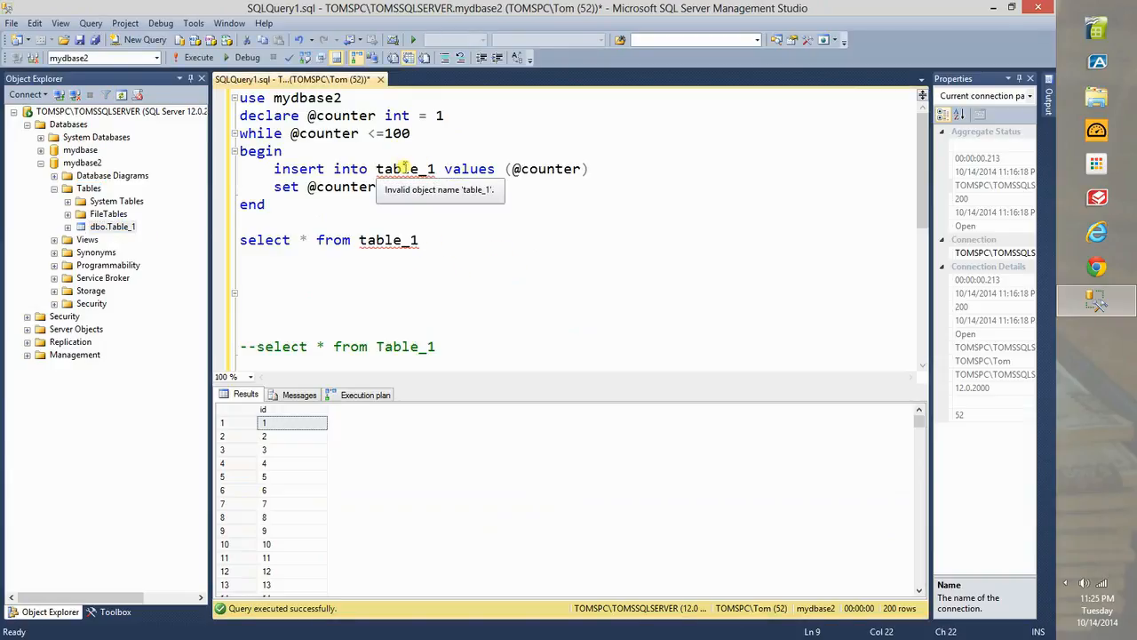
pyautogui.click(427, 214)
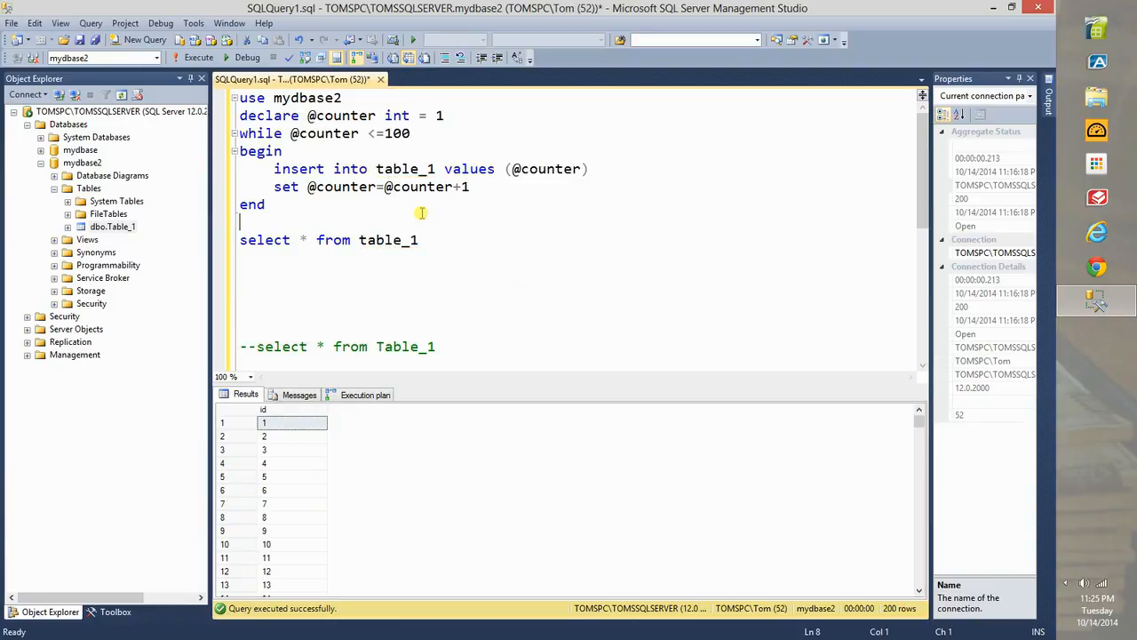
# - Execute the code from use mydbase2 through select * from table_1 and enlarge the results area
pyautogui.click(284, 280)
pyautogui.click(433, 242)
pyautogui.hotkey('ctrl', 'shift', 'Home')
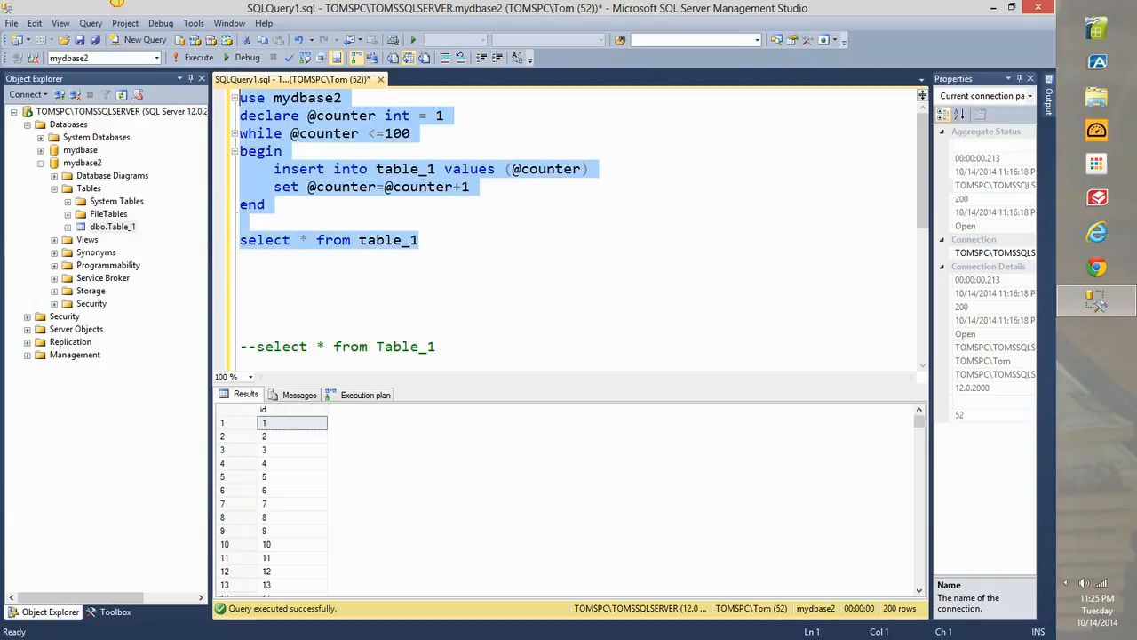
pyautogui.press('F5')
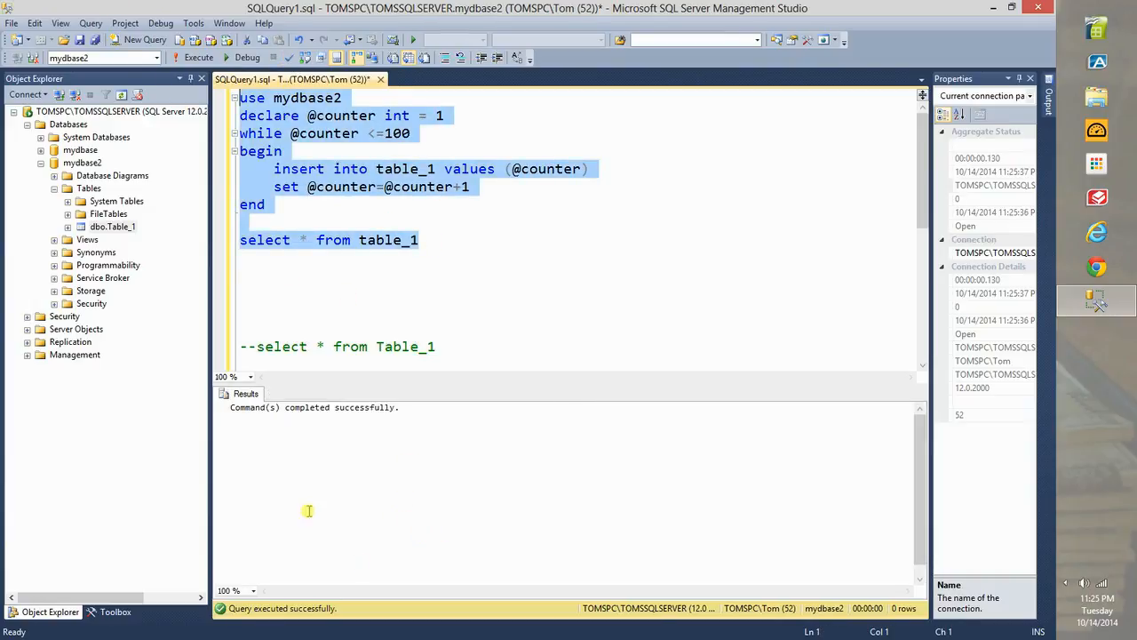
pyautogui.click(193, 57)
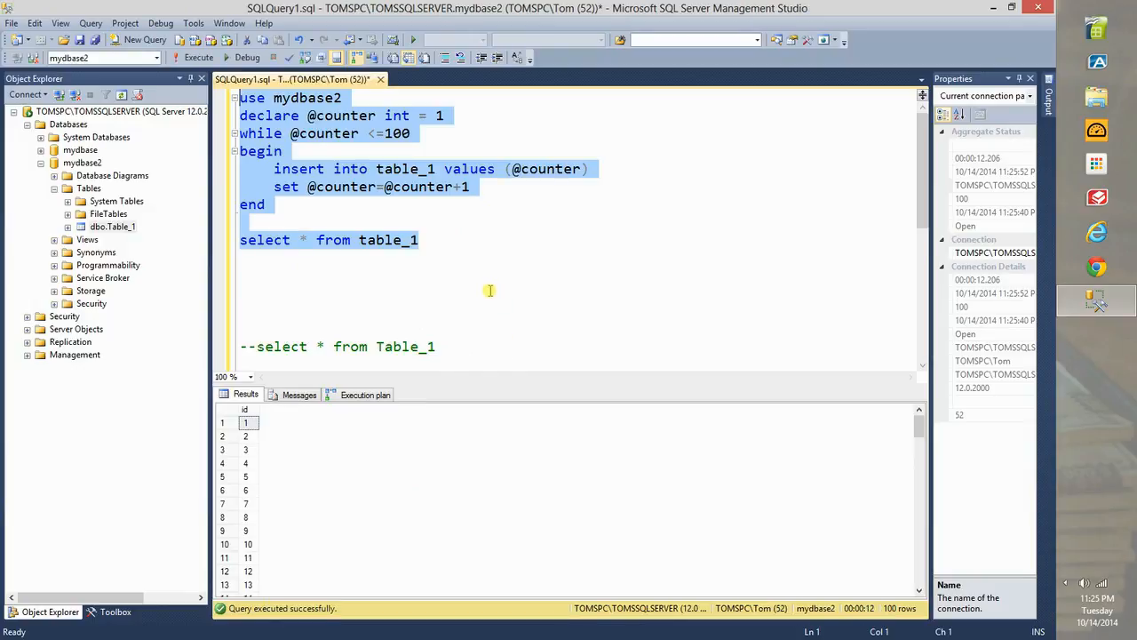
pyautogui.moveTo(424, 384); pyautogui.dragTo(407, 299)
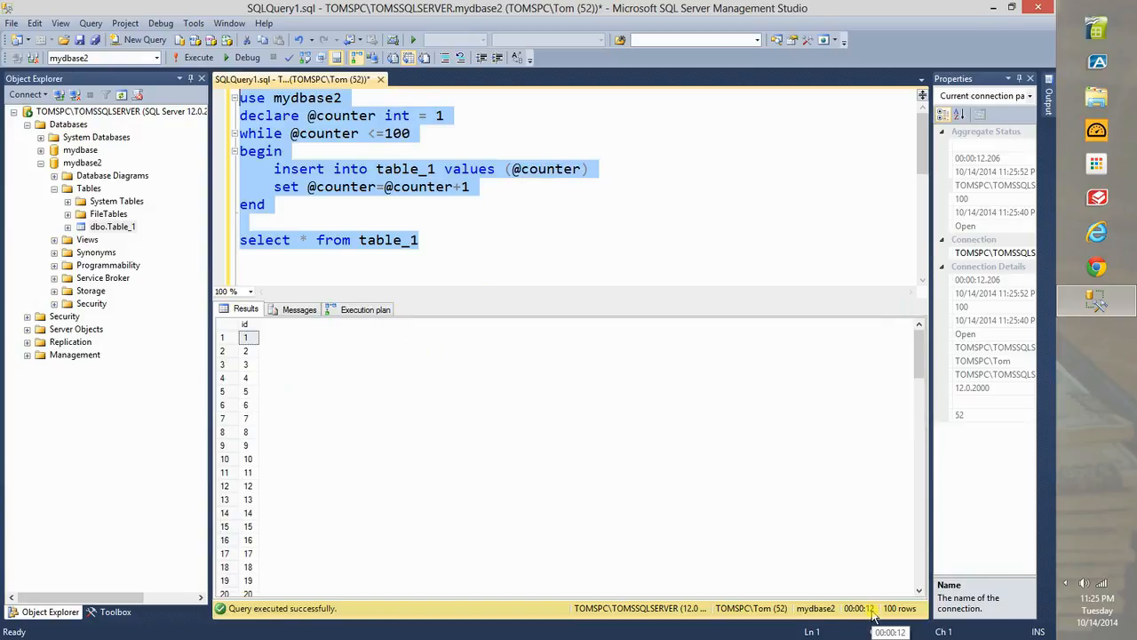
# - Widen the id column in the query results and examine the execution plan of the insert statements
pyautogui.moveTo(917, 354)
pyautogui.mouseDown()
pyautogui.moveTo(893, 565)
pyautogui.moveTo(919, 337)
pyautogui.mouseUp()
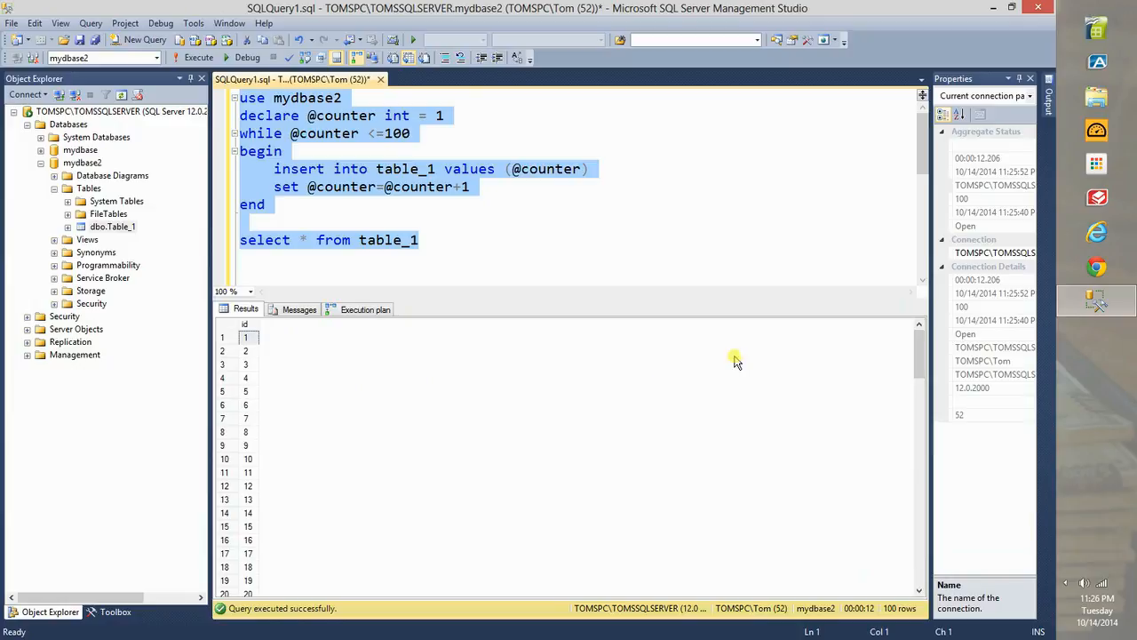
pyautogui.moveTo(258, 323); pyautogui.dragTo(300, 325)
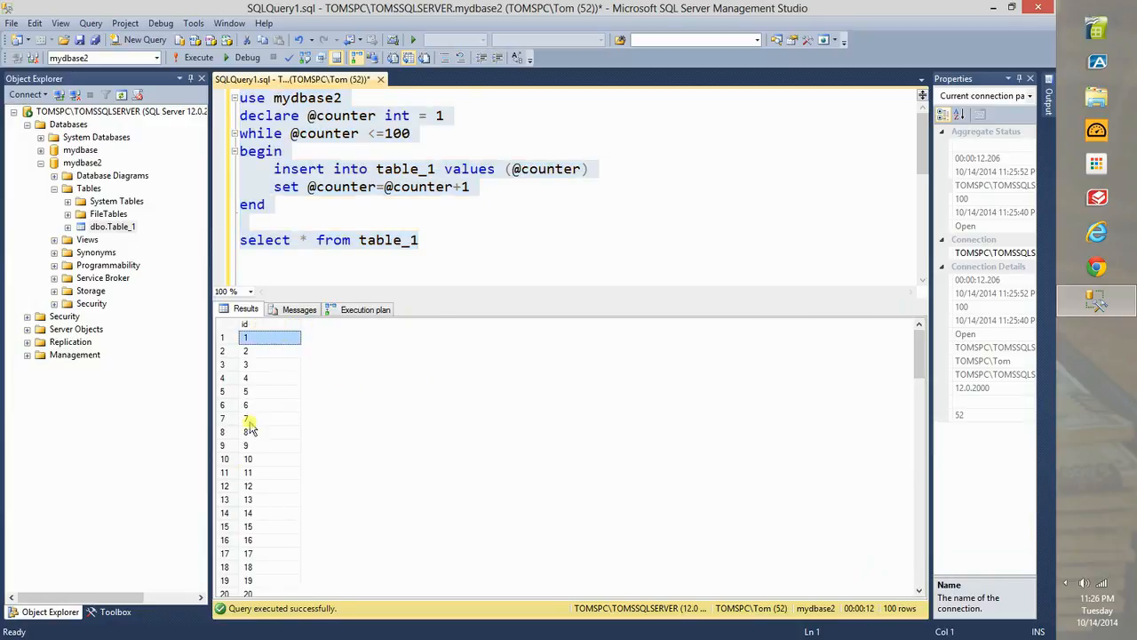
pyautogui.moveTo(336, 300); pyautogui.dragTo(343, 372)
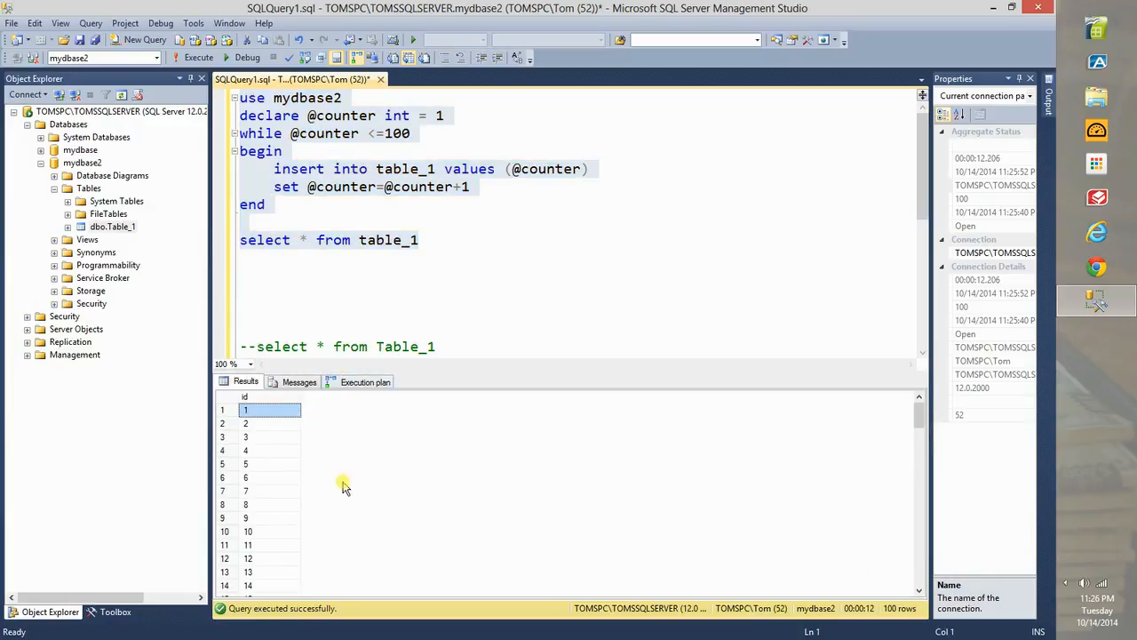
pyautogui.click(363, 384)
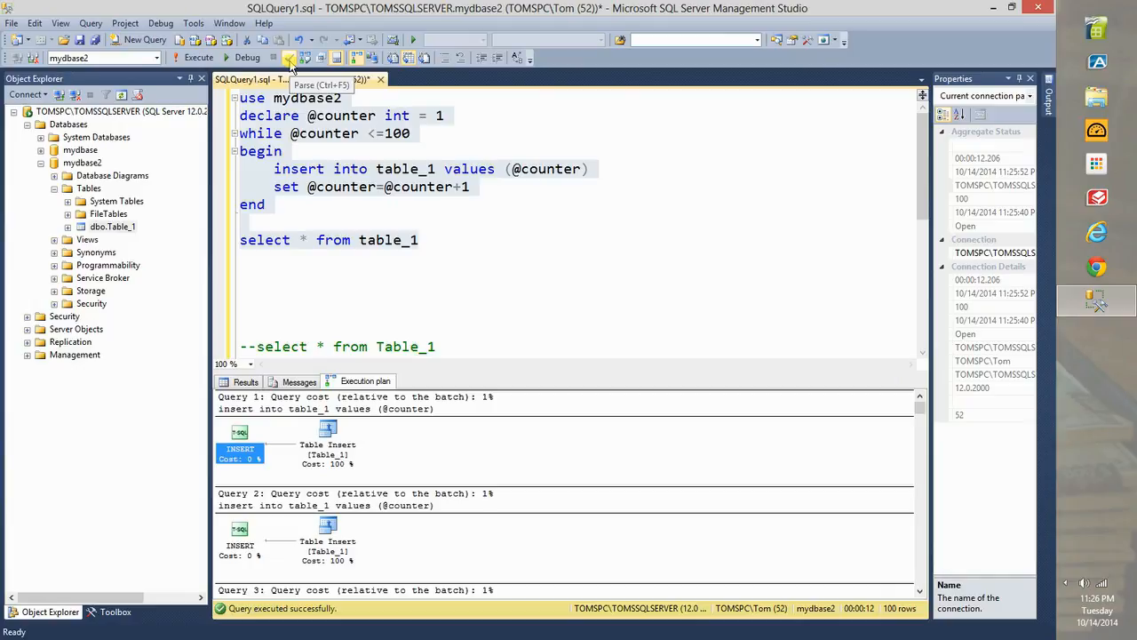
# - Enlarge the code editor area, bring back the query results and delete the commented-out select * from Table_1 line
pyautogui.moveTo(462, 372); pyautogui.dragTo(483, 478)
pyautogui.click(482, 347)
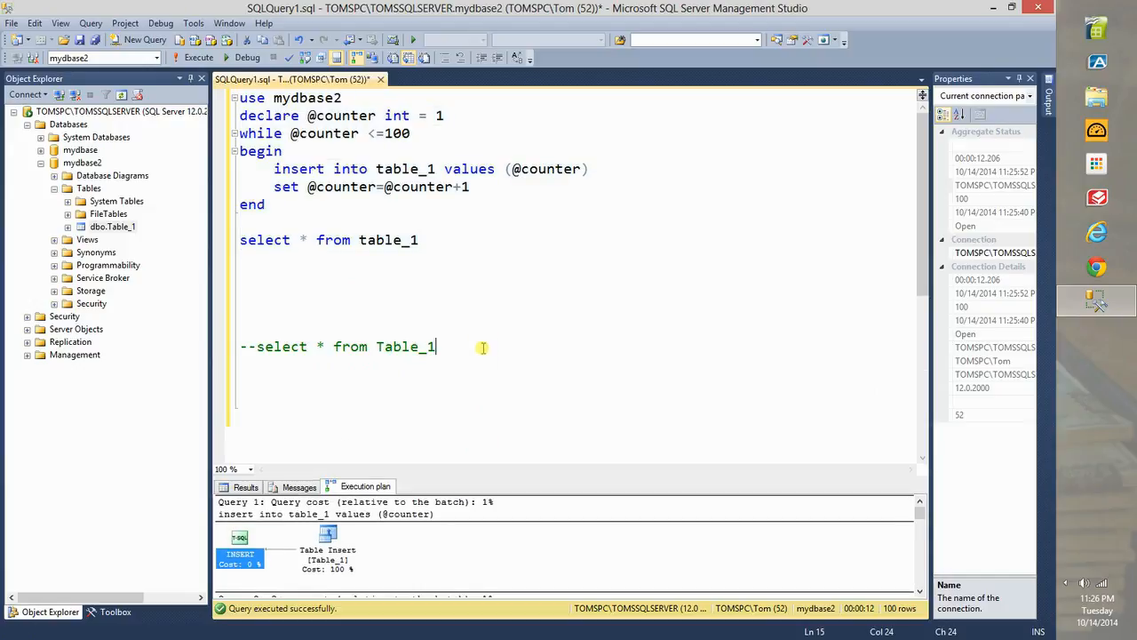
pyautogui.click(288, 272)
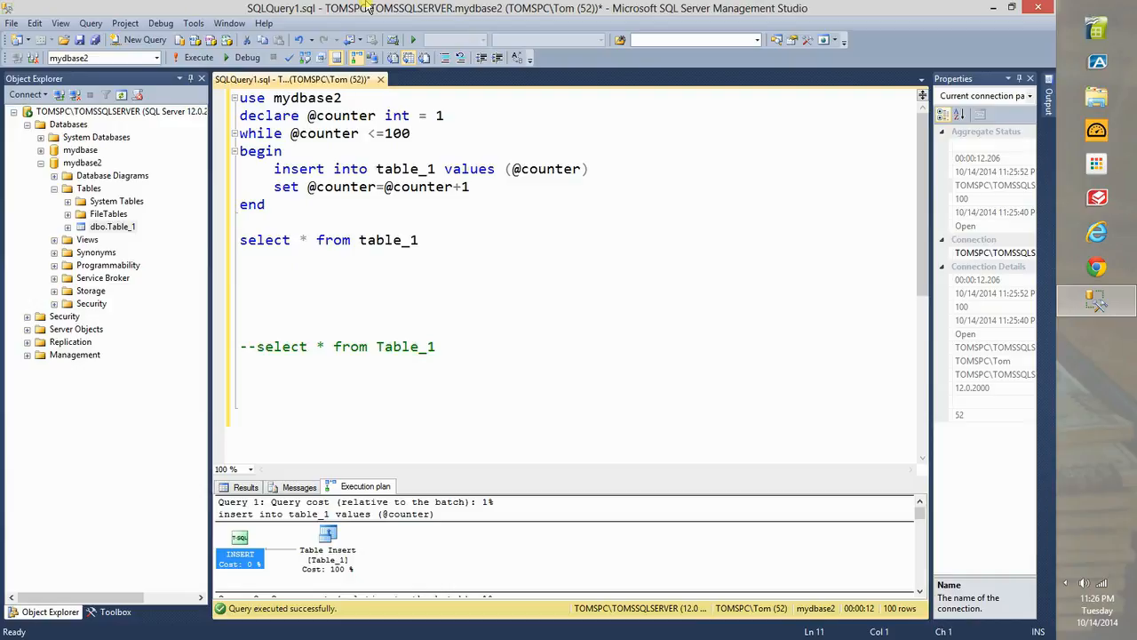
pyautogui.click(241, 487)
pyautogui.click(296, 380)
pyautogui.click(468, 339)
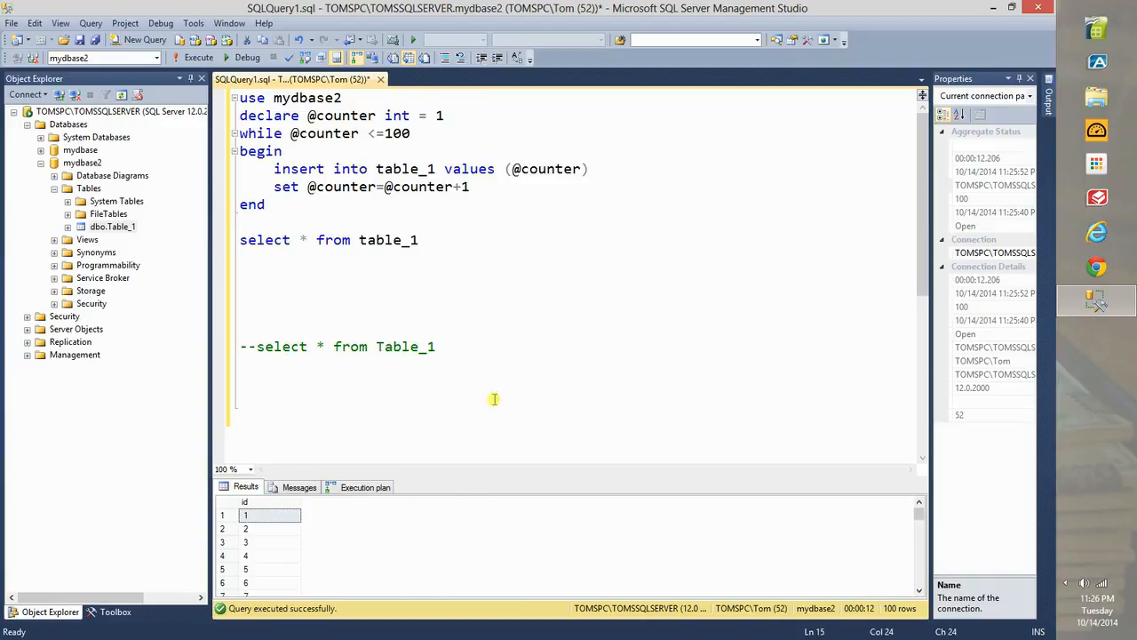
pyautogui.moveTo(496, 354); pyautogui.dragTo(223, 350)
pyautogui.press('Delete')
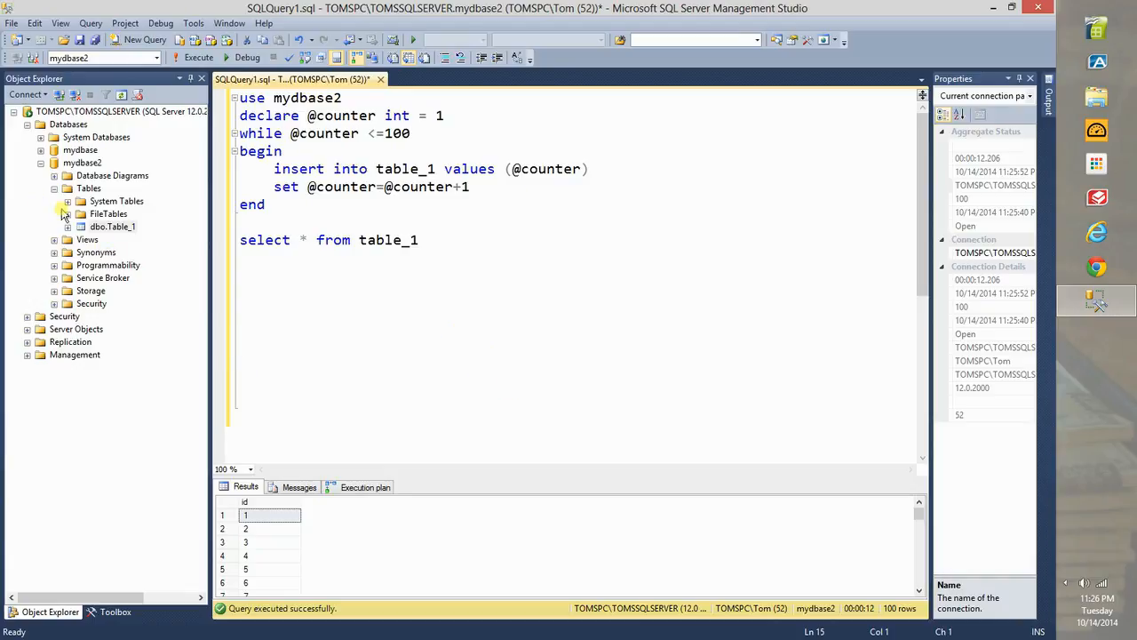
# - Detach the mydbase2 database from the server with the option to drop its active connections
pyautogui.rightClick(73, 163)
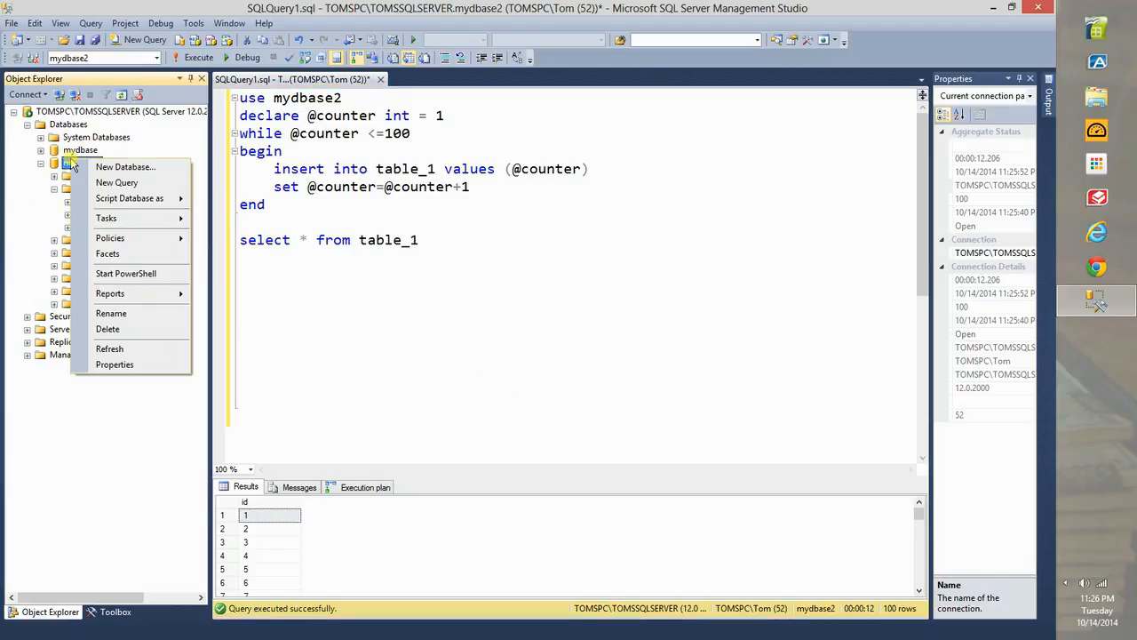
pyautogui.moveTo(140, 228)
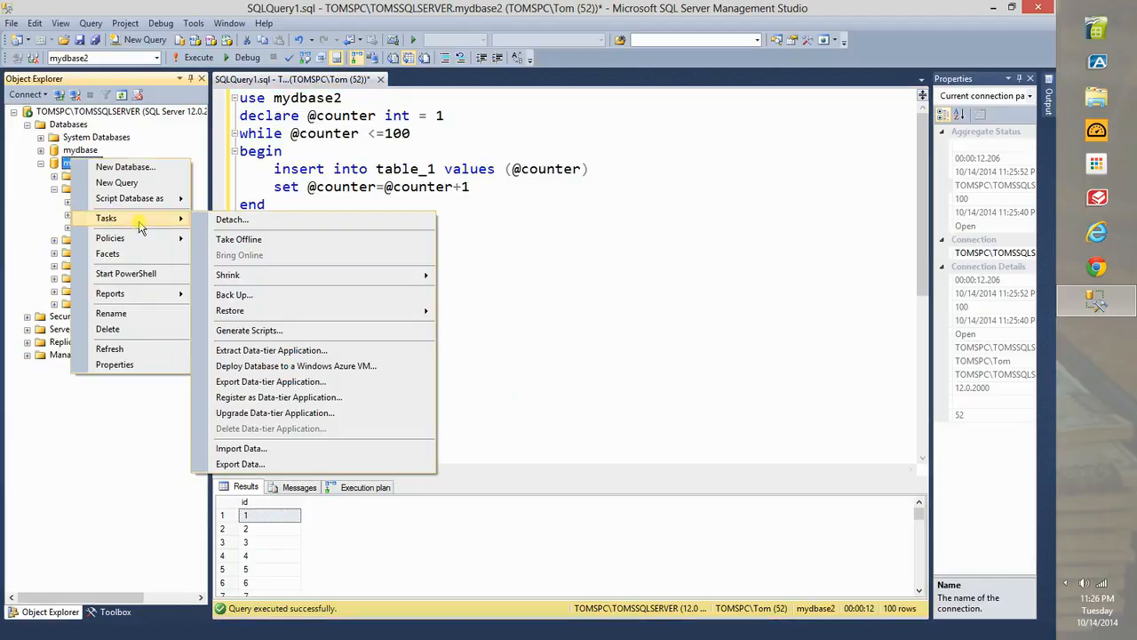
pyautogui.click(256, 221)
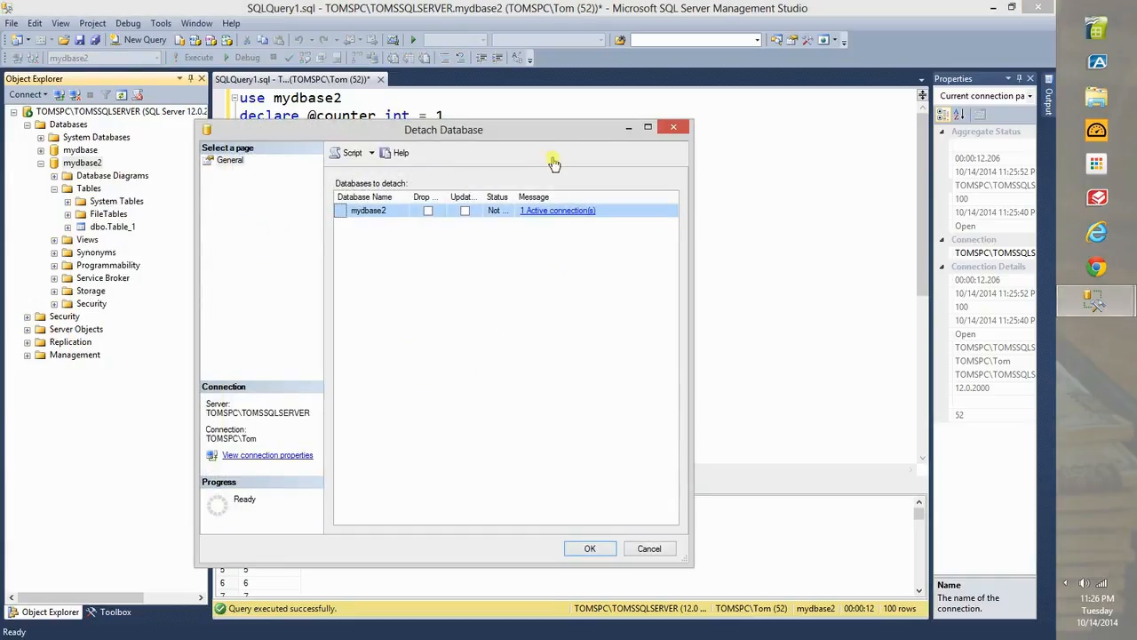
pyautogui.moveTo(551, 142); pyautogui.dragTo(538, 147)
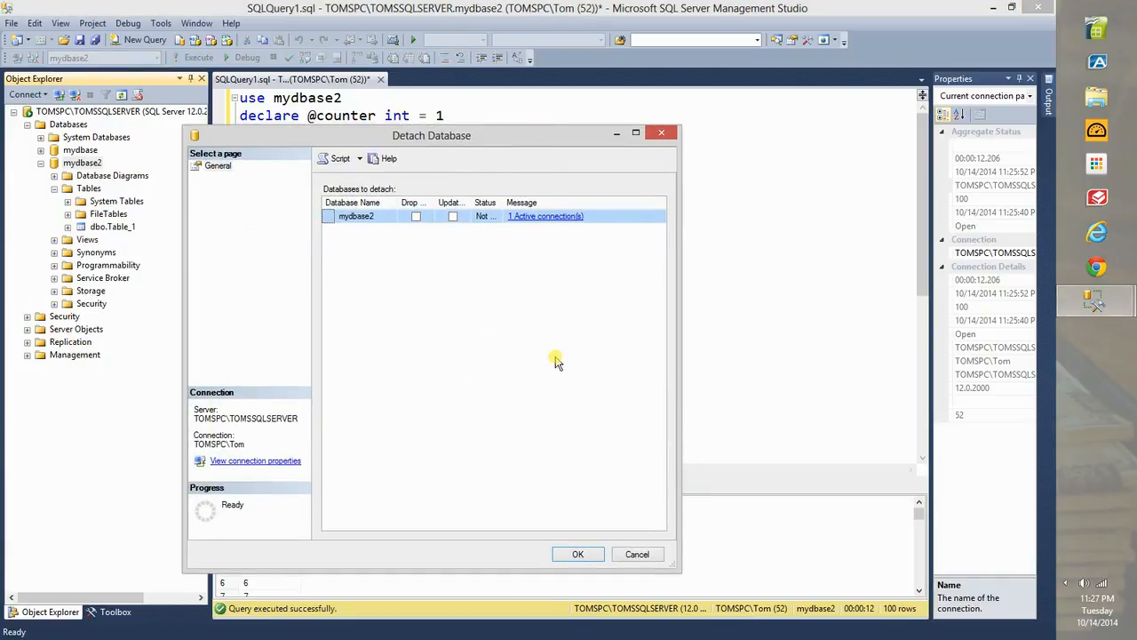
pyautogui.click(568, 218)
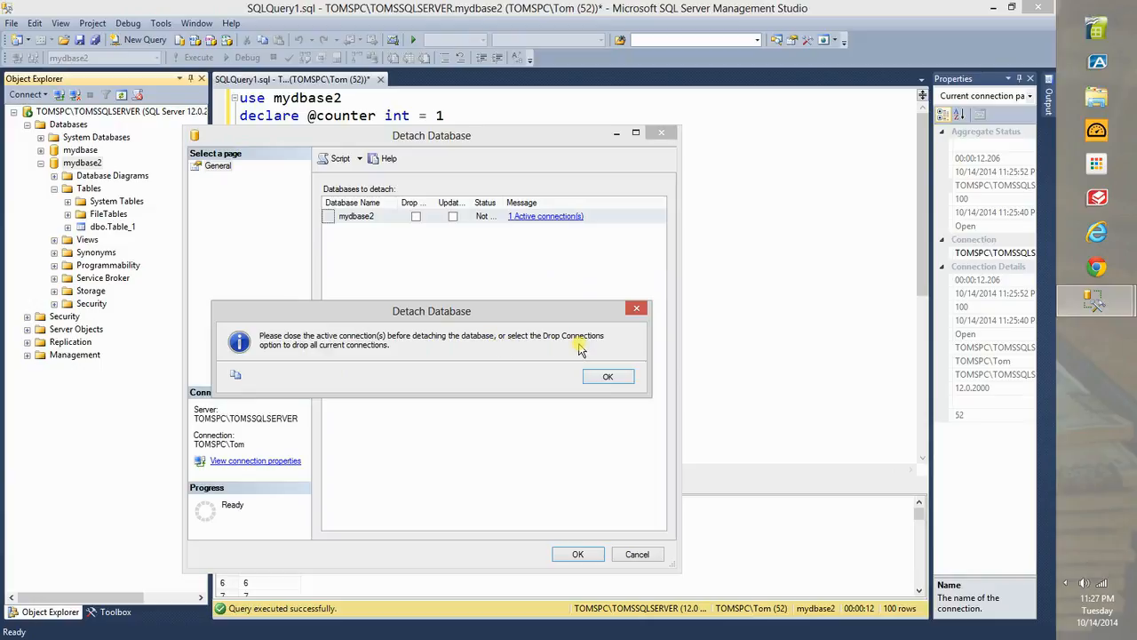
pyautogui.click(606, 376)
pyautogui.click(415, 217)
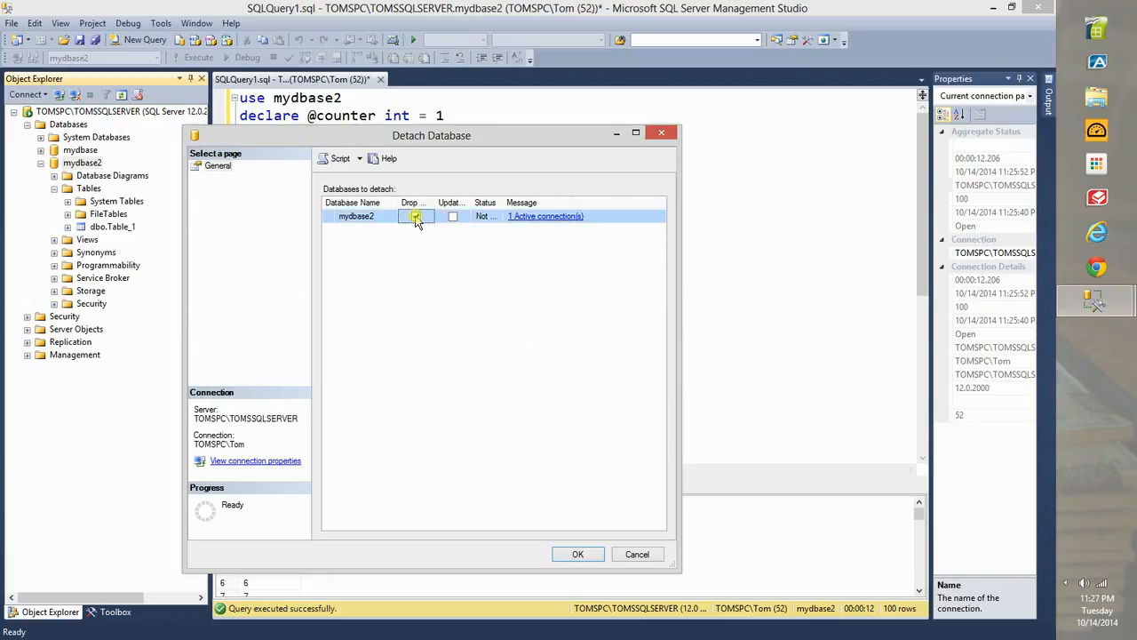
pyautogui.moveTo(471, 204); pyautogui.dragTo(526, 215)
pyautogui.click(601, 554)
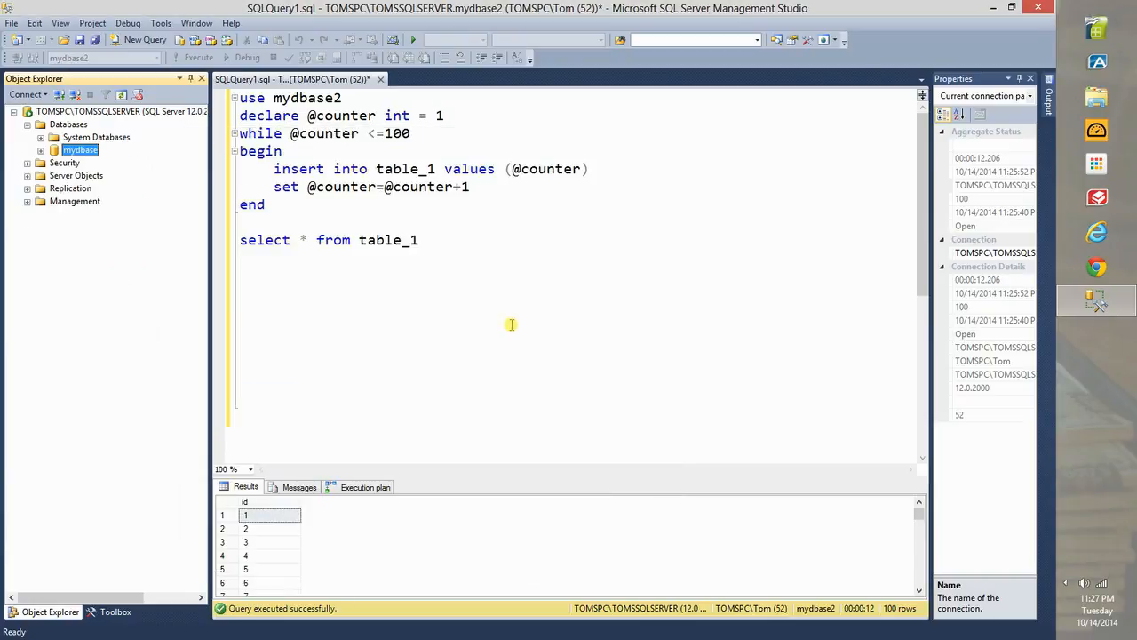
pyautogui.click(506, 343)
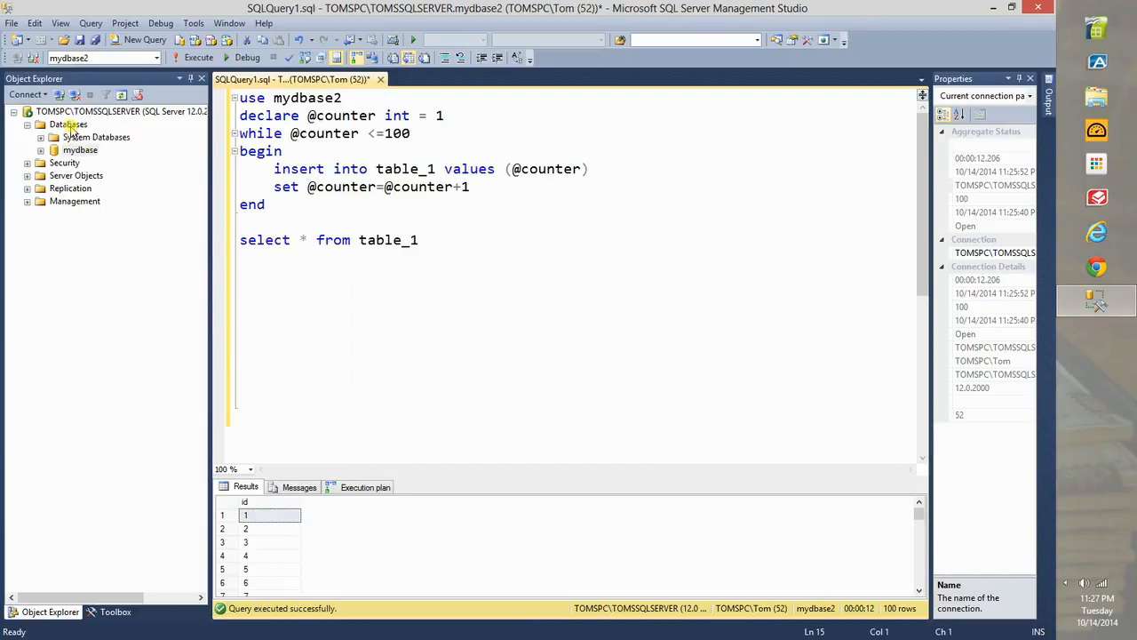
# - Attach the mydbase2 database to the server again from mydbase2.mdf in the DATA folder
pyautogui.rightClick(69, 127)
pyautogui.click(111, 153)
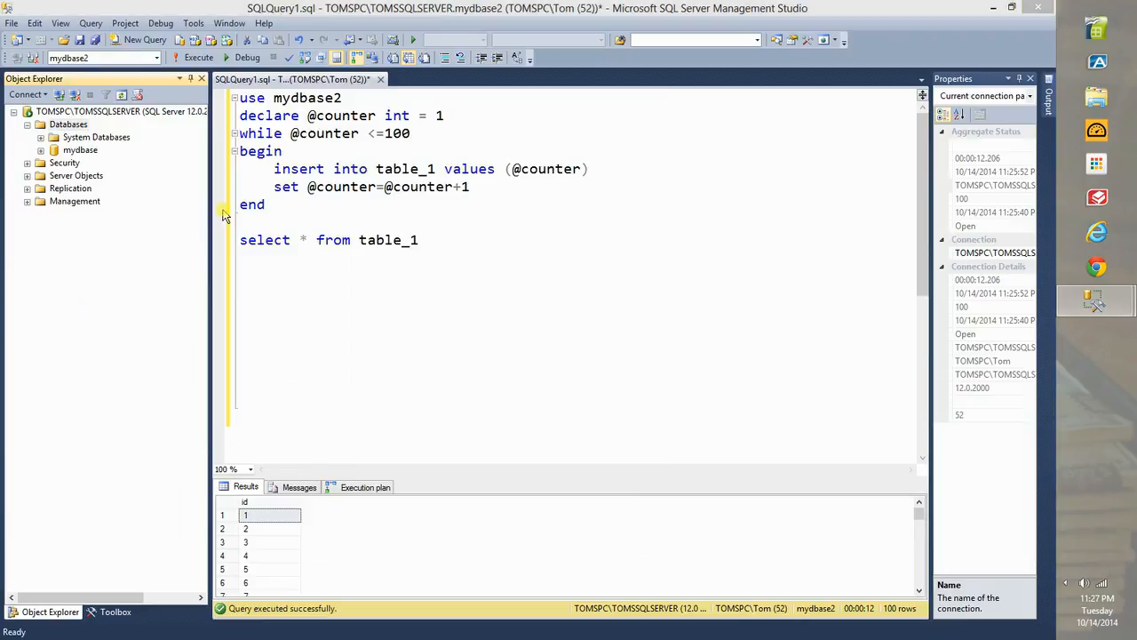
pyautogui.click(540, 307)
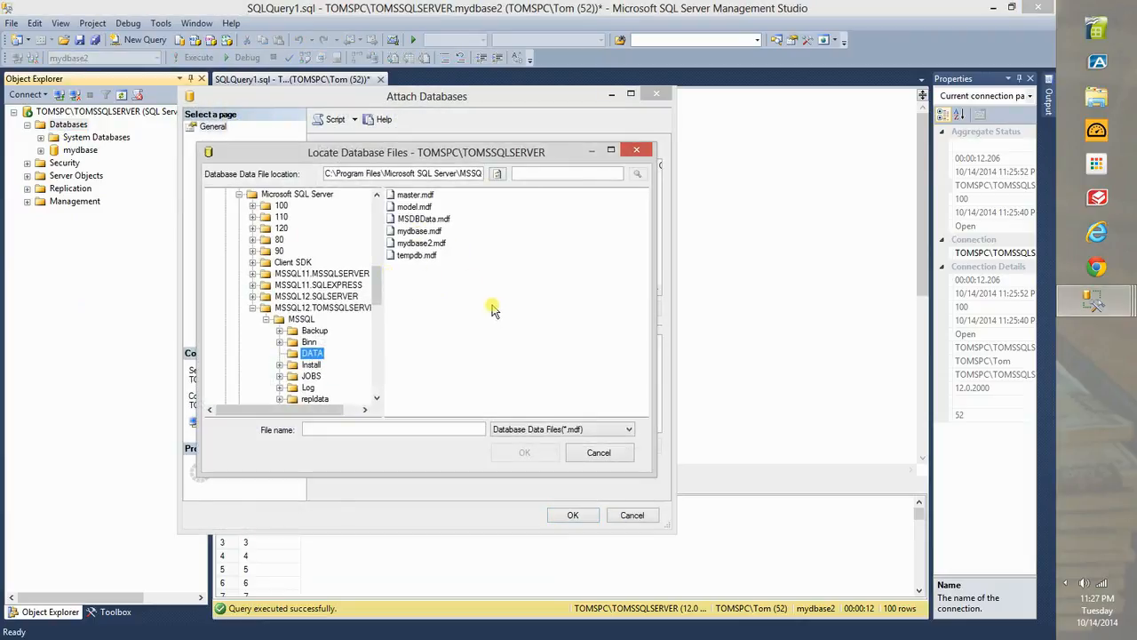
pyautogui.click(427, 244)
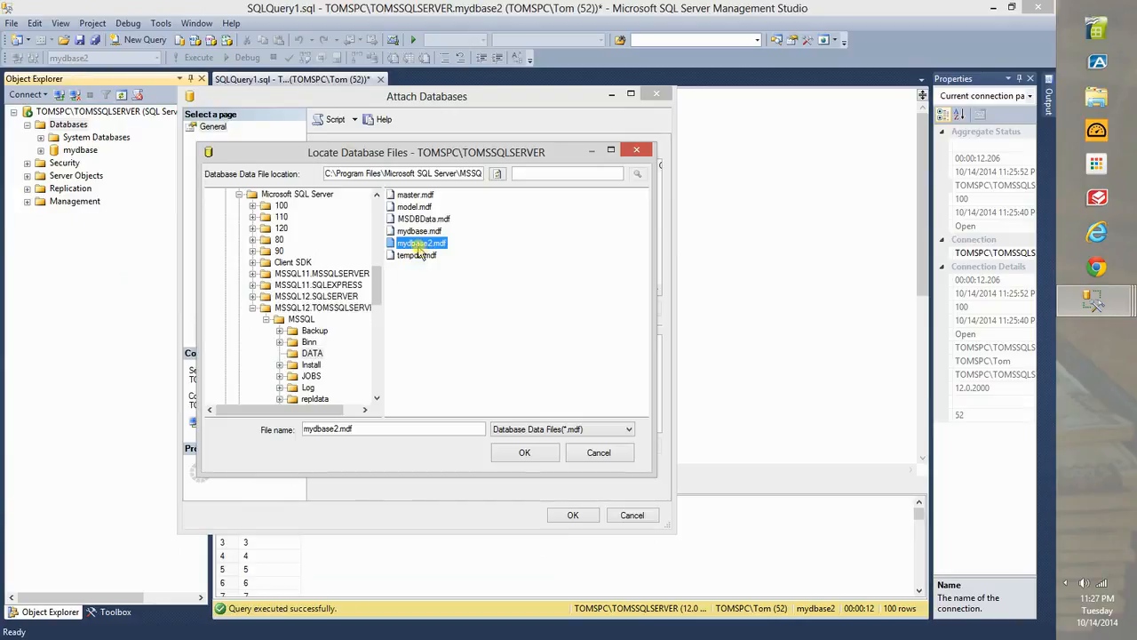
pyautogui.click(522, 453)
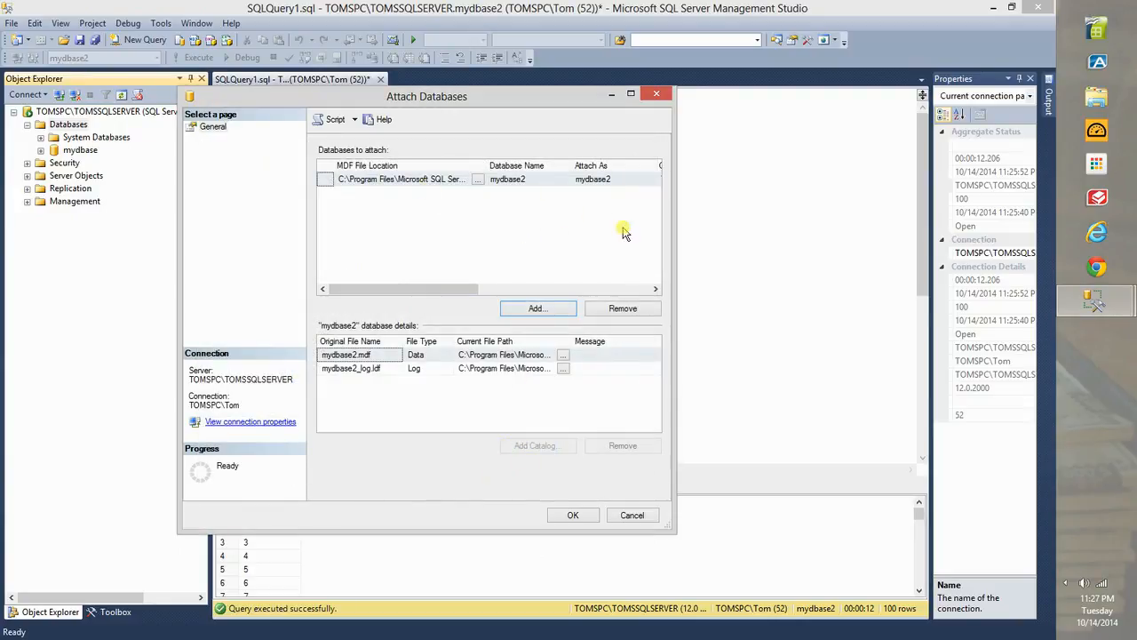
pyautogui.moveTo(674, 251); pyautogui.dragTo(996, 246)
pyautogui.moveTo(762, 105); pyautogui.dragTo(708, 98)
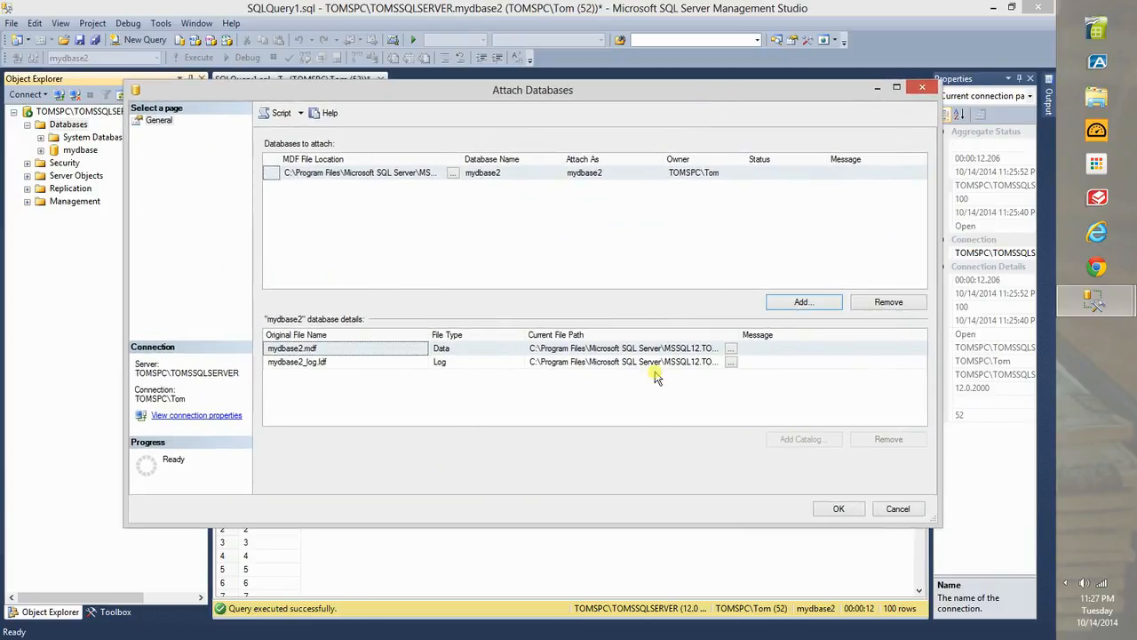
pyautogui.click(840, 510)
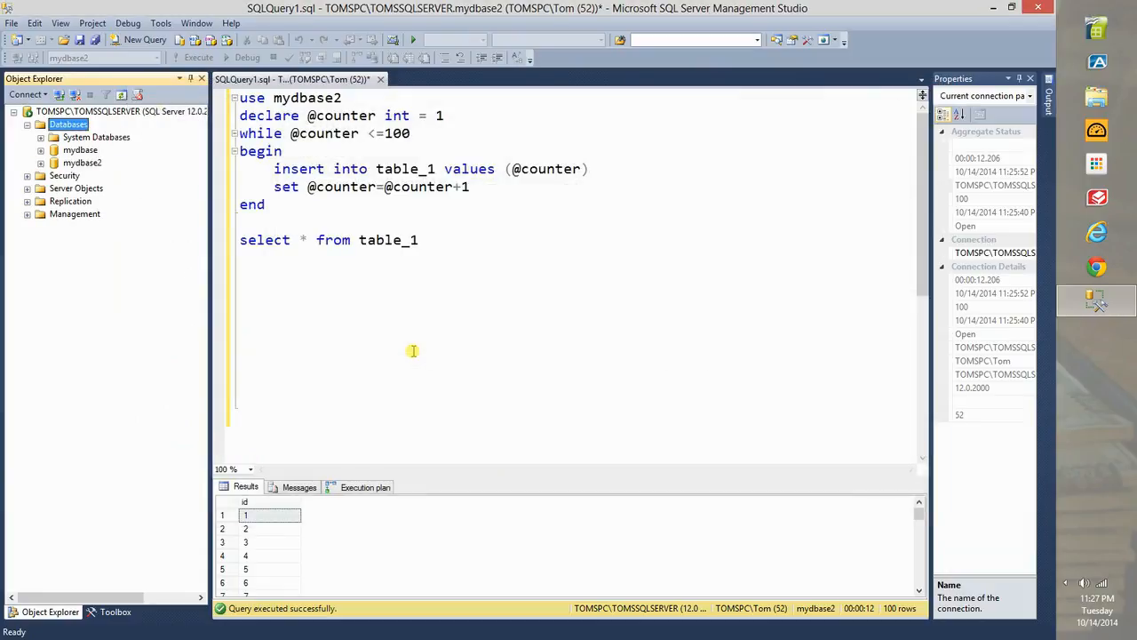
# - Look up the tables of the reattached mydbase2 database
pyautogui.click(76, 164)
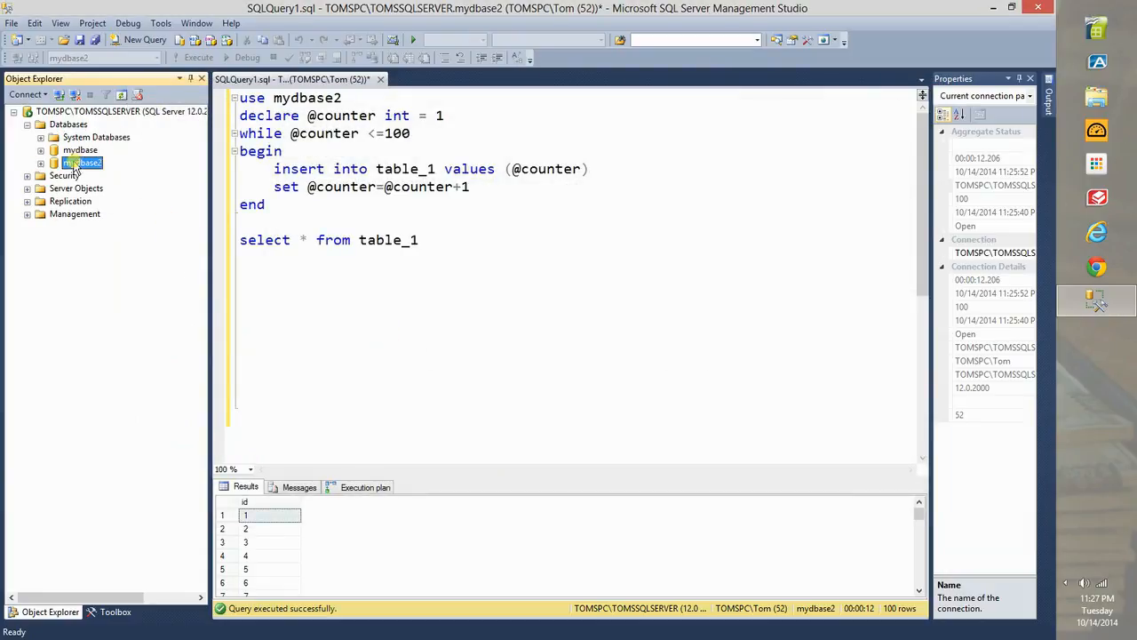
pyautogui.click(41, 163)
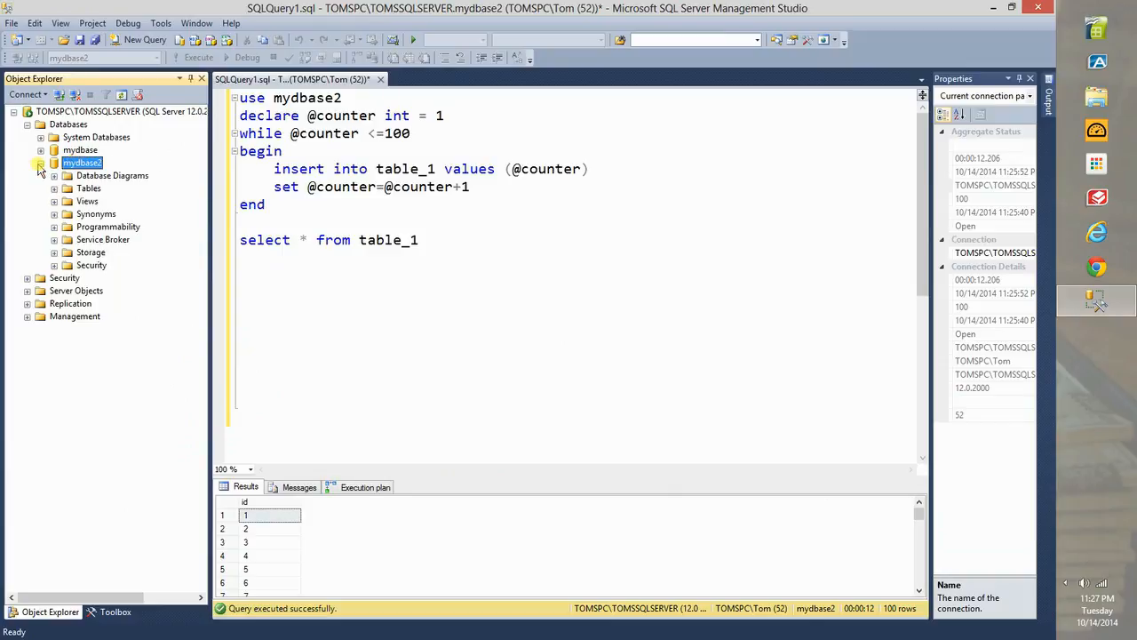
pyautogui.click(53, 188)
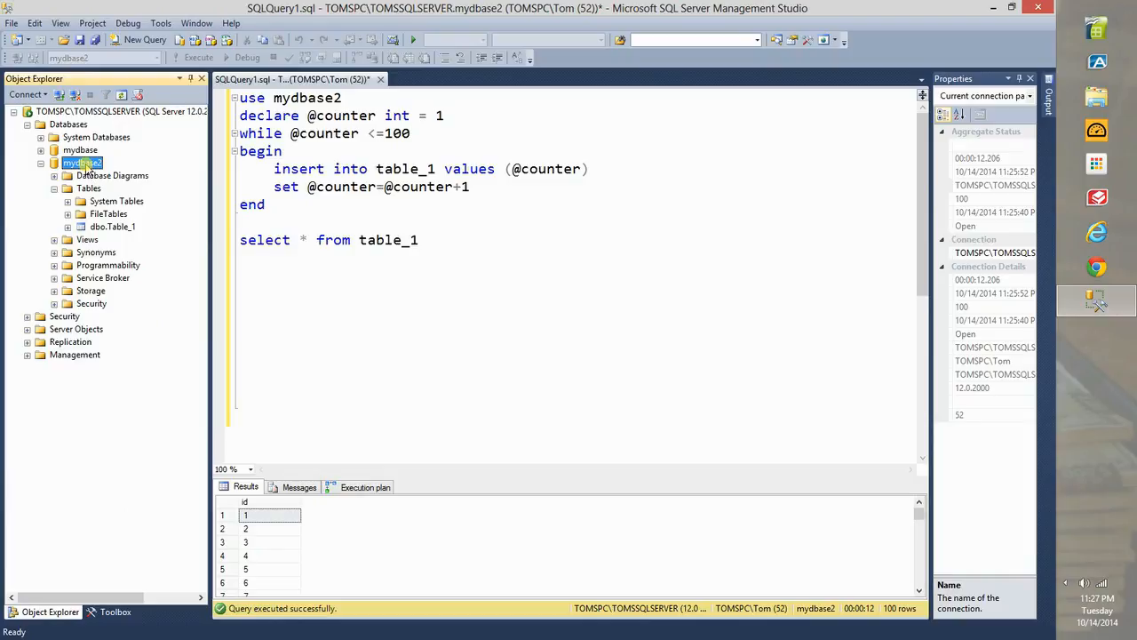
# - Open the backup settings for the mydbase2 database
pyautogui.rightClick(87, 169)
pyautogui.moveTo(144, 224)
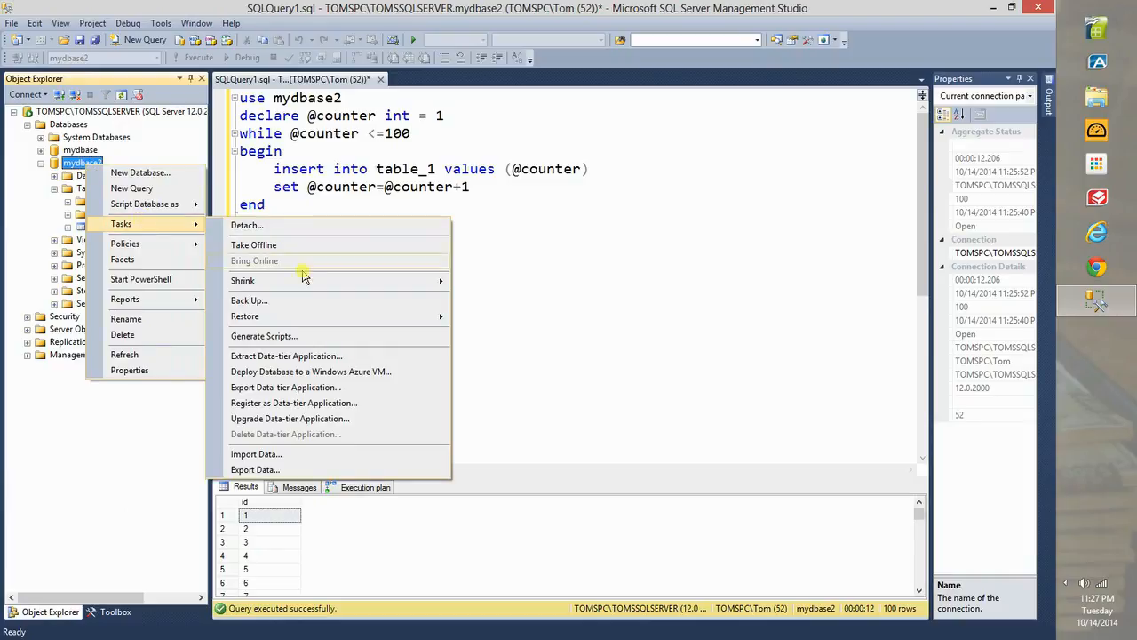
pyautogui.click(316, 299)
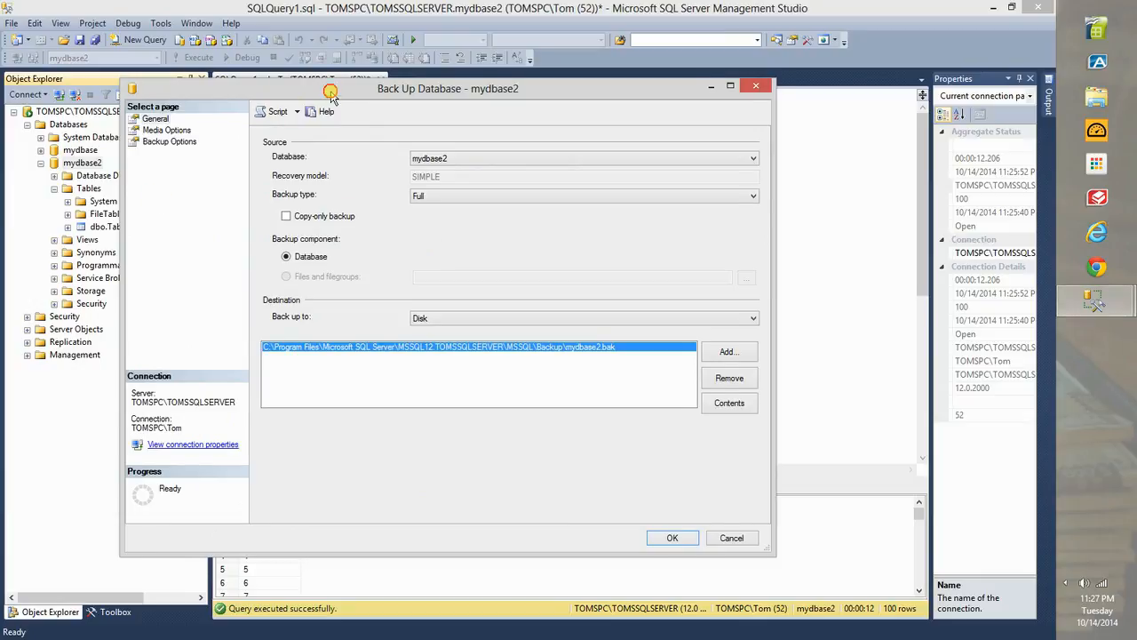
pyautogui.moveTo(331, 92); pyautogui.dragTo(354, 103)
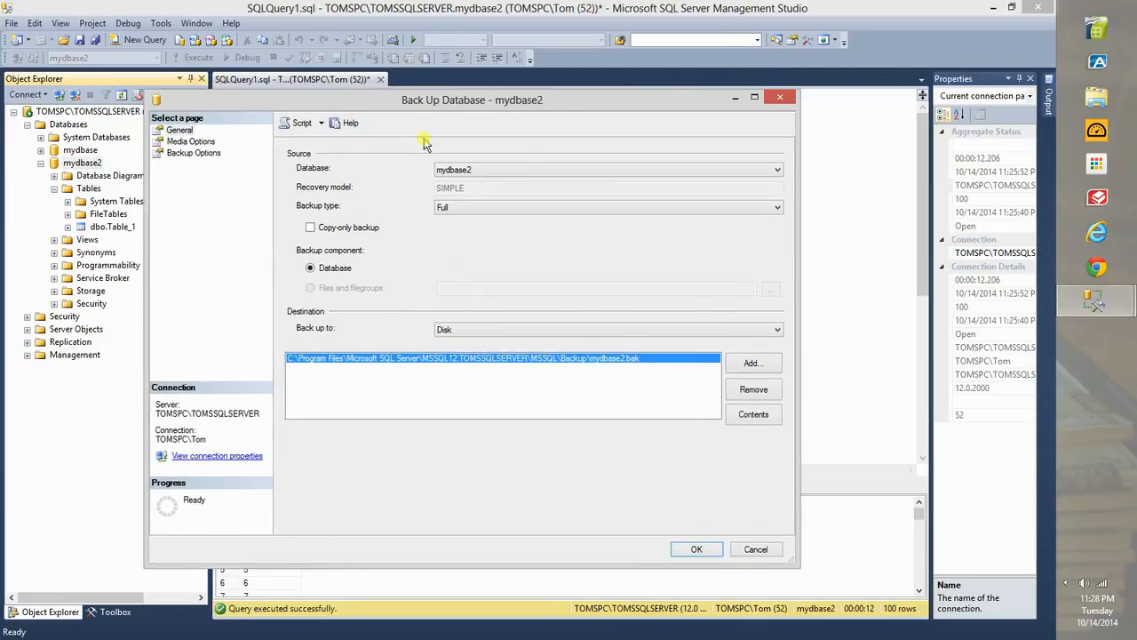
# - Try the Differential backup type for mydbase2 and set it back to Full
pyautogui.click(447, 210)
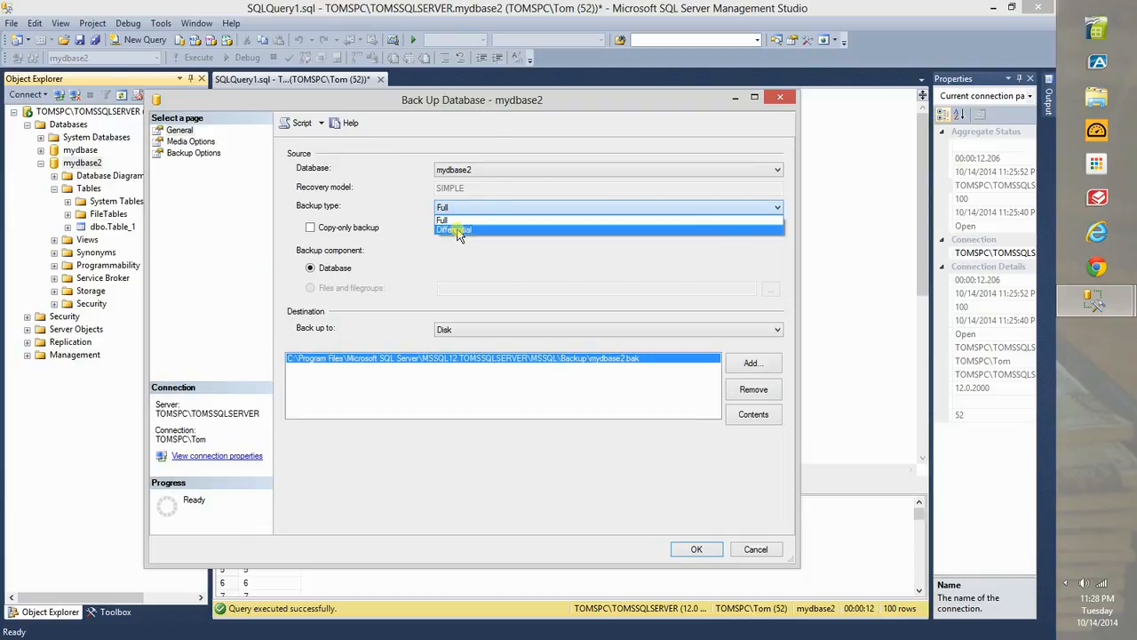
pyautogui.click(456, 230)
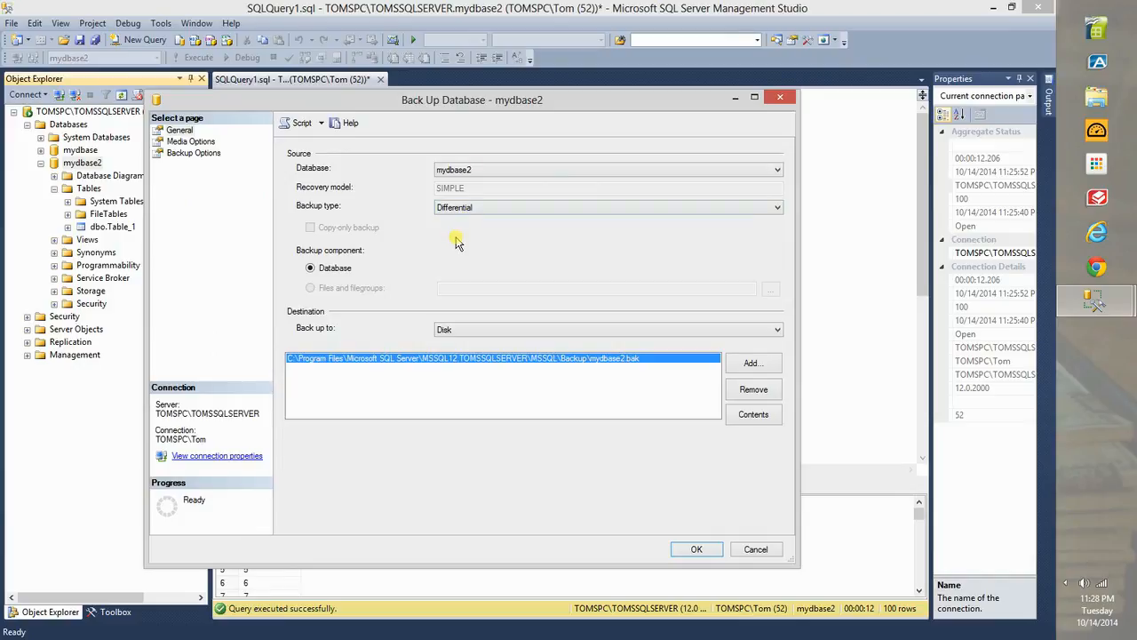
pyautogui.click(463, 209)
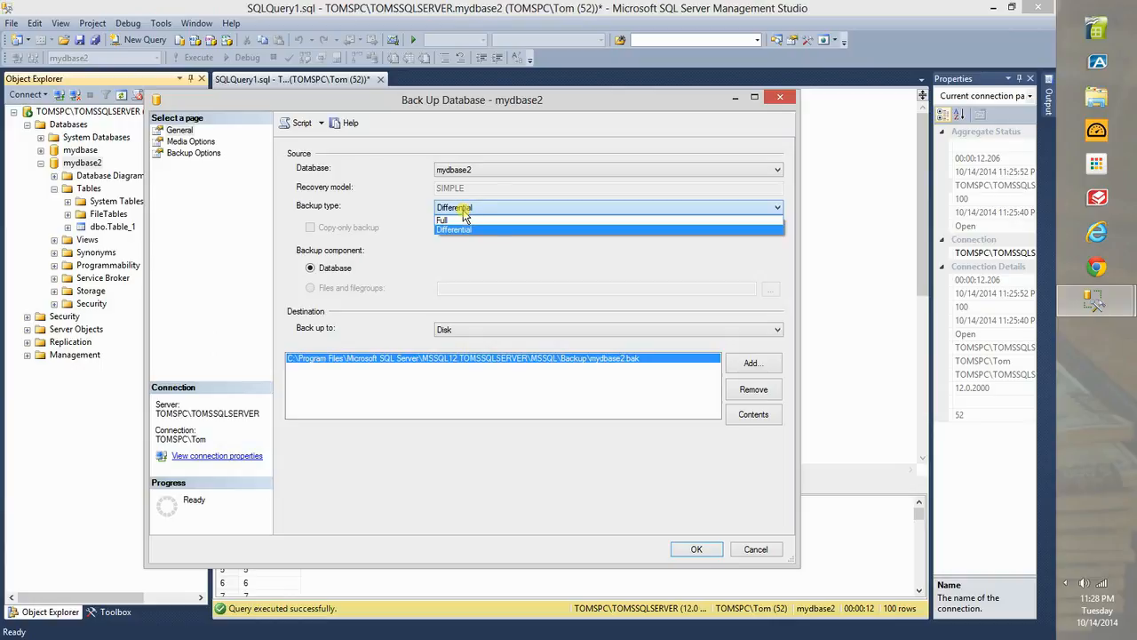
pyautogui.click(457, 219)
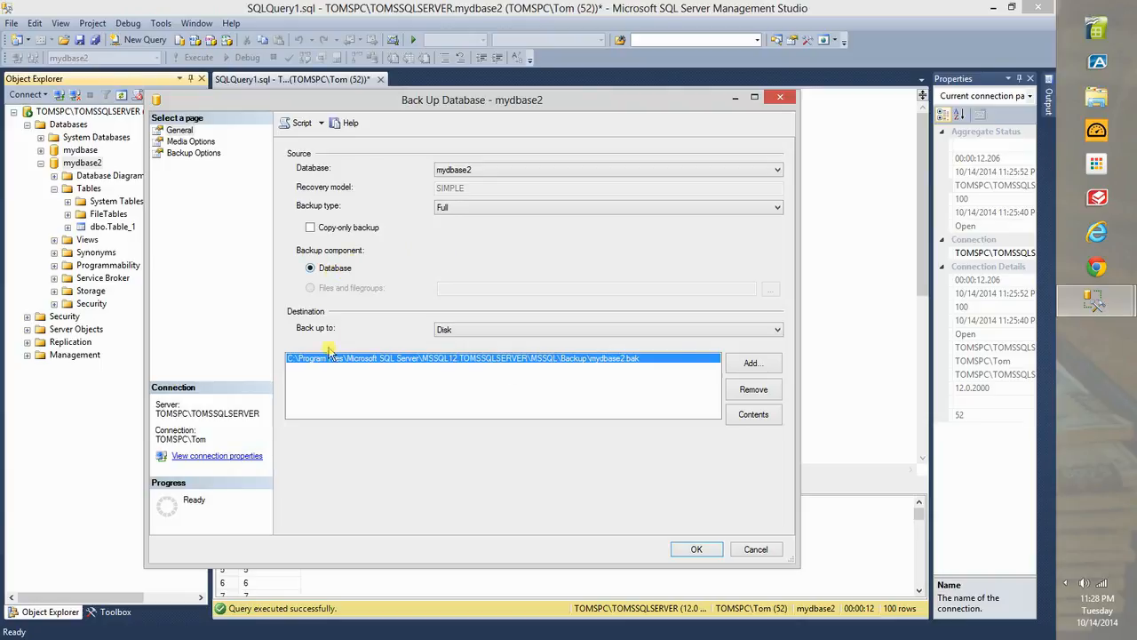
# - Try URL as the backup destination for mydbase2 and set it back to Disk
pyautogui.click(752, 335)
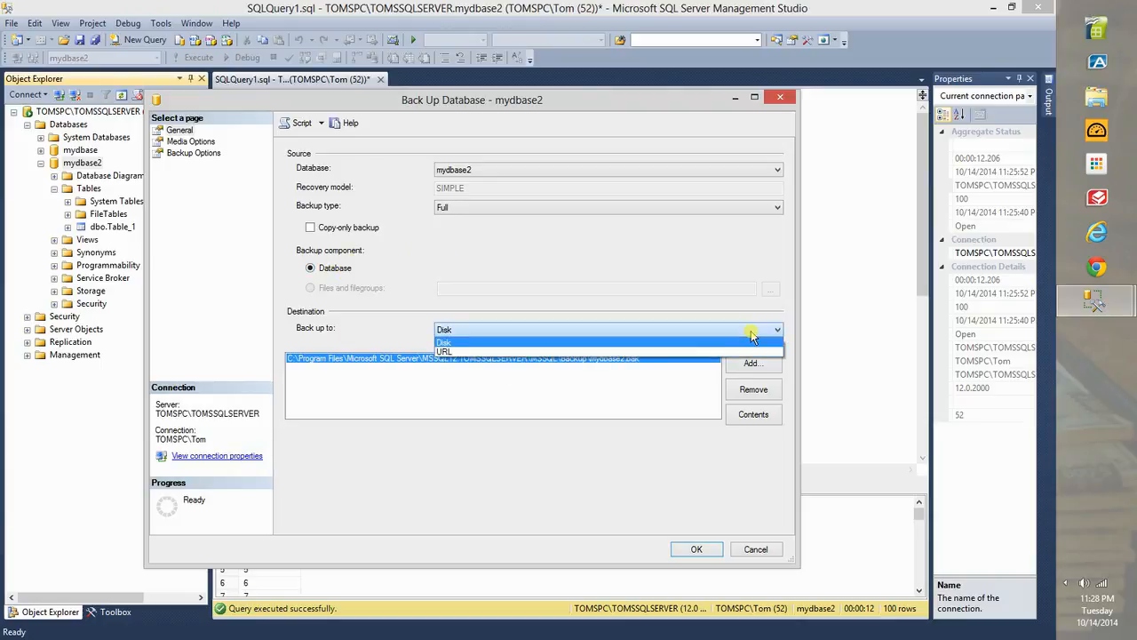
pyautogui.click(744, 351)
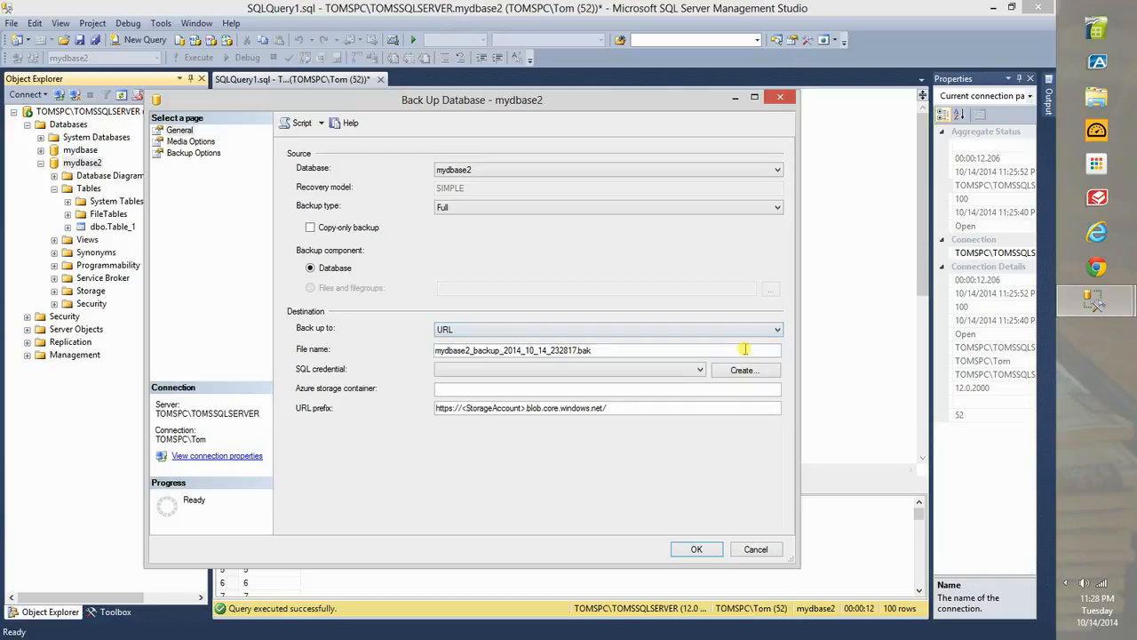
pyautogui.click(745, 332)
pyautogui.click(734, 342)
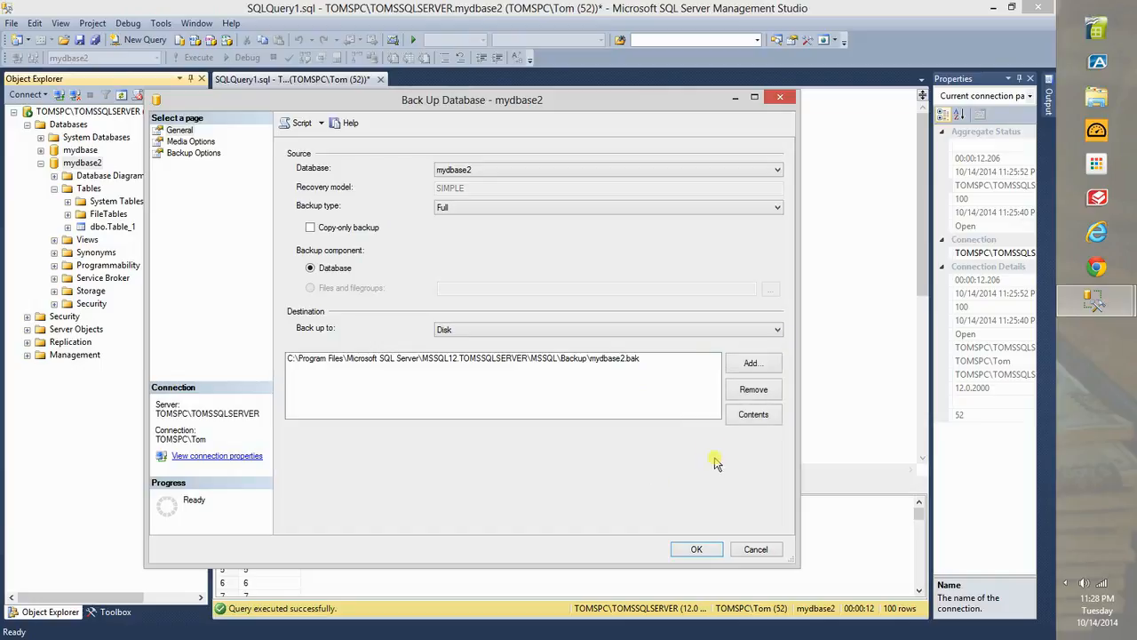
# - Run the full backup of mydbase2 to the mydbase2.bak file on disk
pyautogui.click(697, 549)
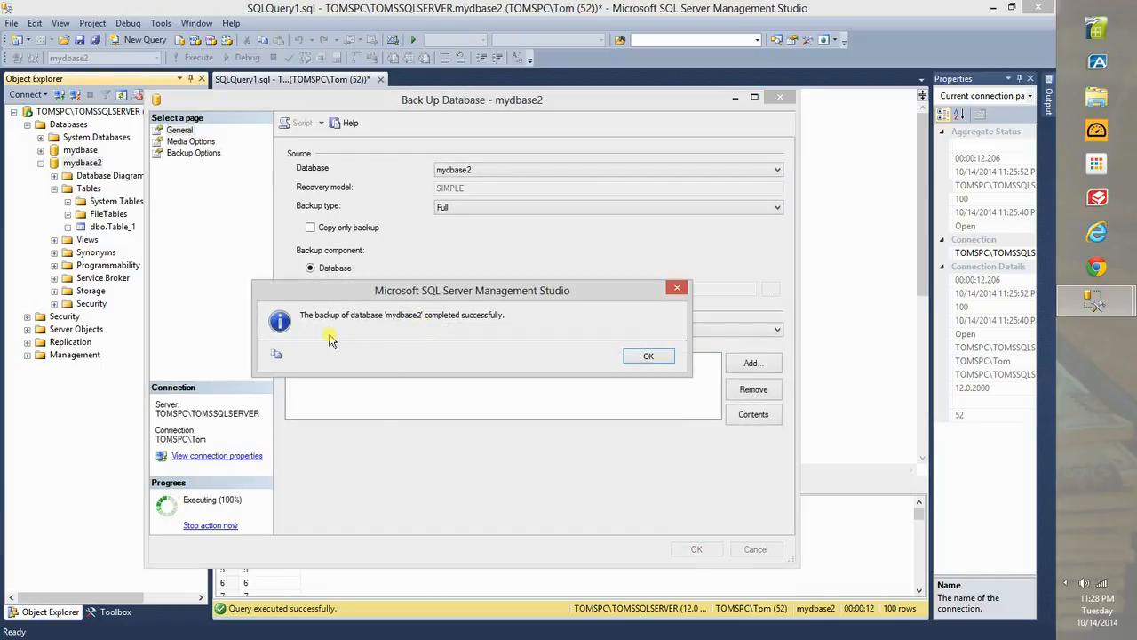
pyautogui.click(625, 357)
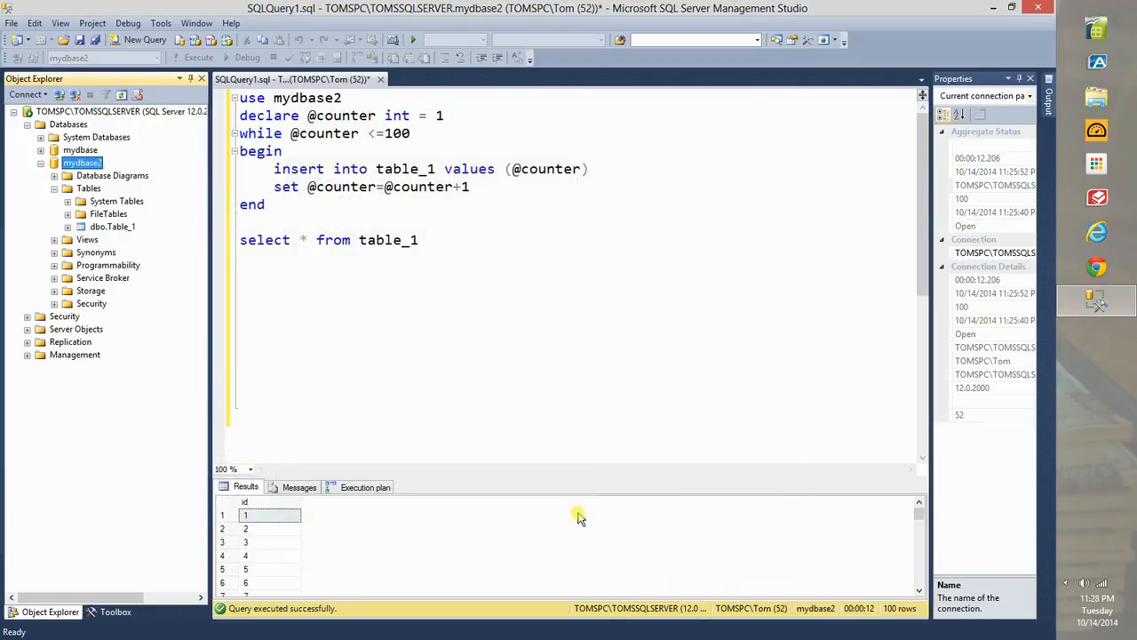
pyautogui.click(576, 307)
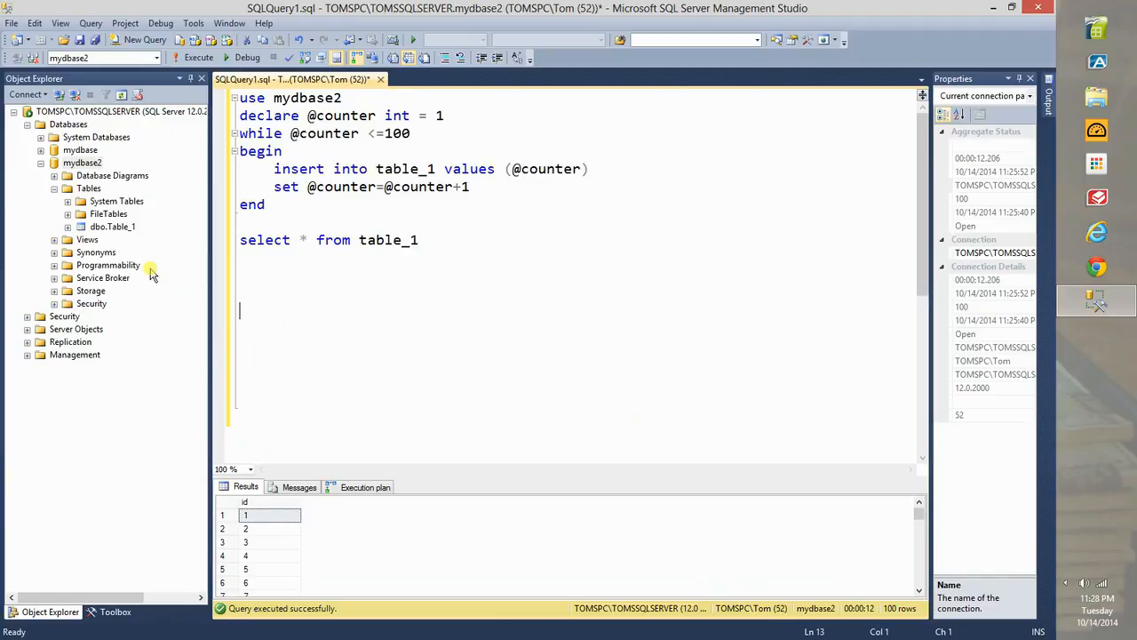
# - Widen the Properties pane until its full entries show and make Object Explorer slightly narrower
pyautogui.moveTo(938, 235); pyautogui.dragTo(808, 242)
pyautogui.moveTo(849, 146); pyautogui.dragTo(925, 147)
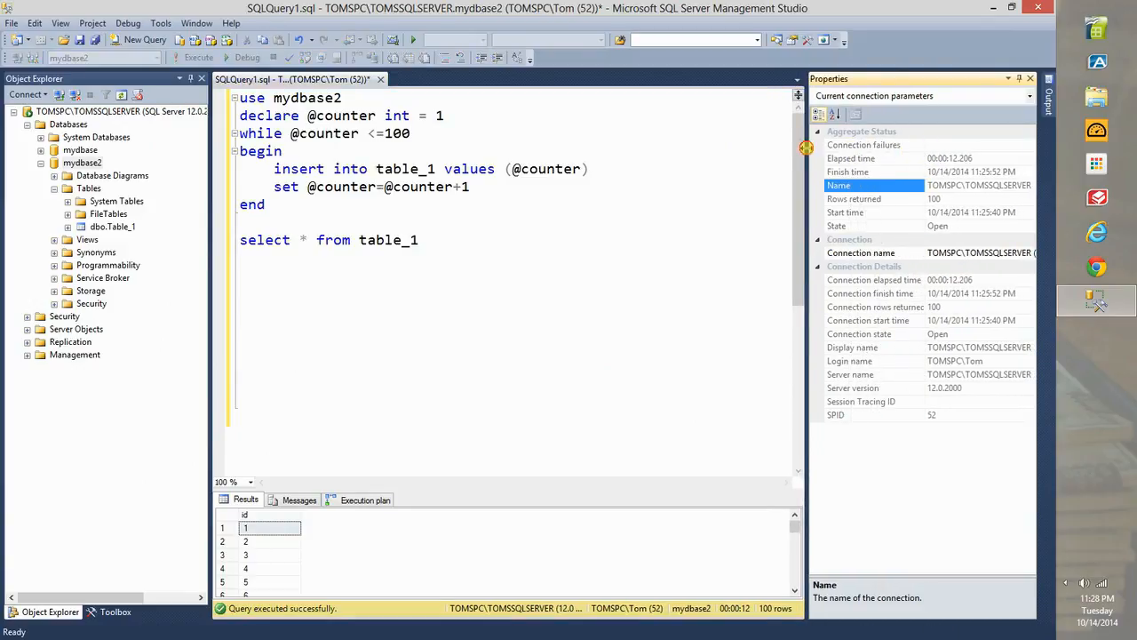
pyautogui.moveTo(806, 146); pyautogui.dragTo(763, 147)
pyautogui.moveTo(211, 200); pyautogui.dragTo(190, 201)
pyautogui.click(424, 213)
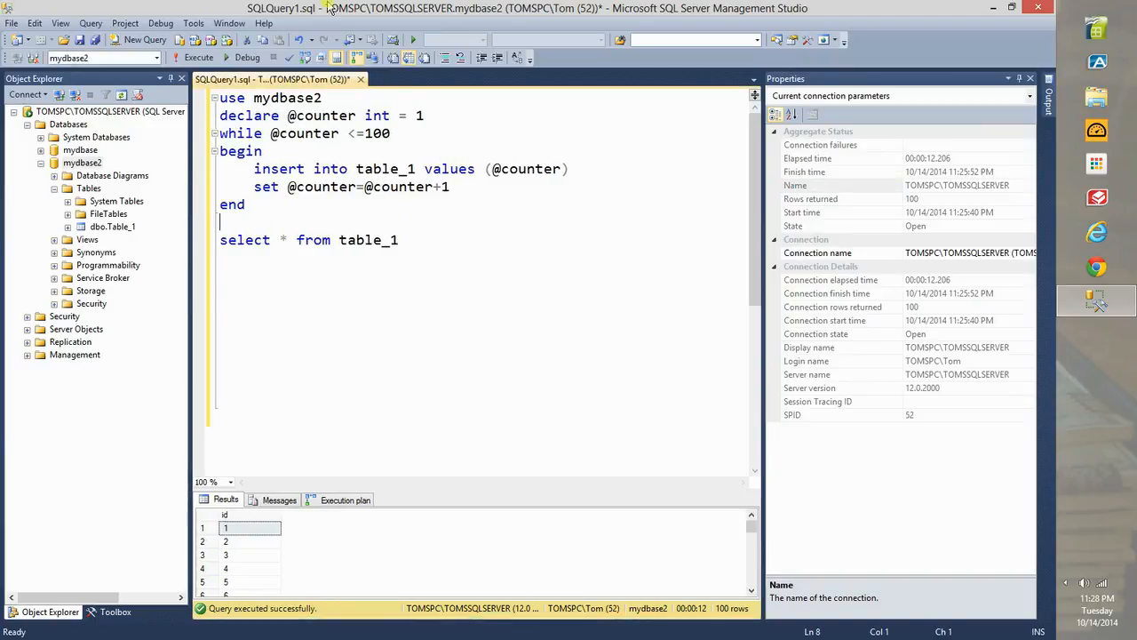
# - Start a database restore from mydbase2 and name the destination database mydbase3
pyautogui.rightClick(90, 168)
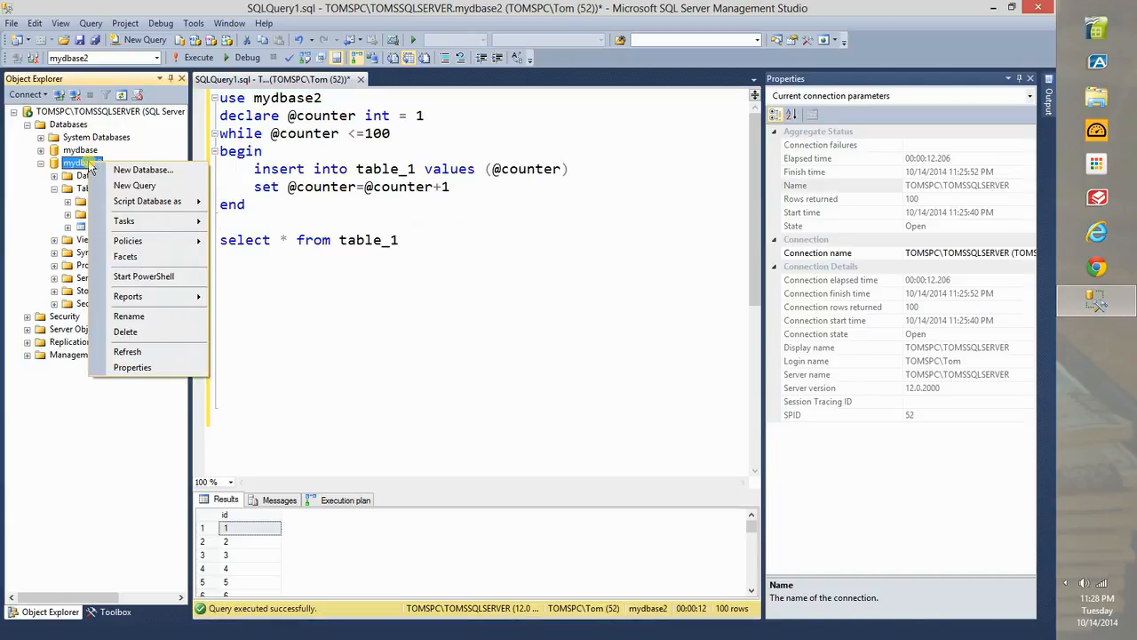
pyautogui.moveTo(160, 220)
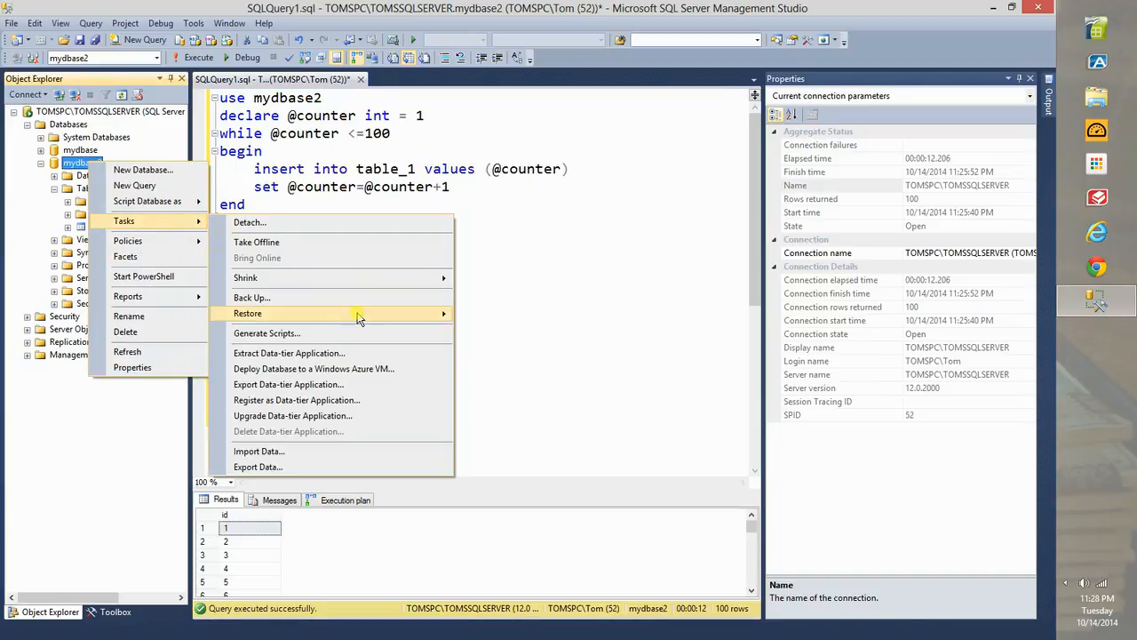
pyautogui.moveTo(432, 314)
pyautogui.click(521, 316)
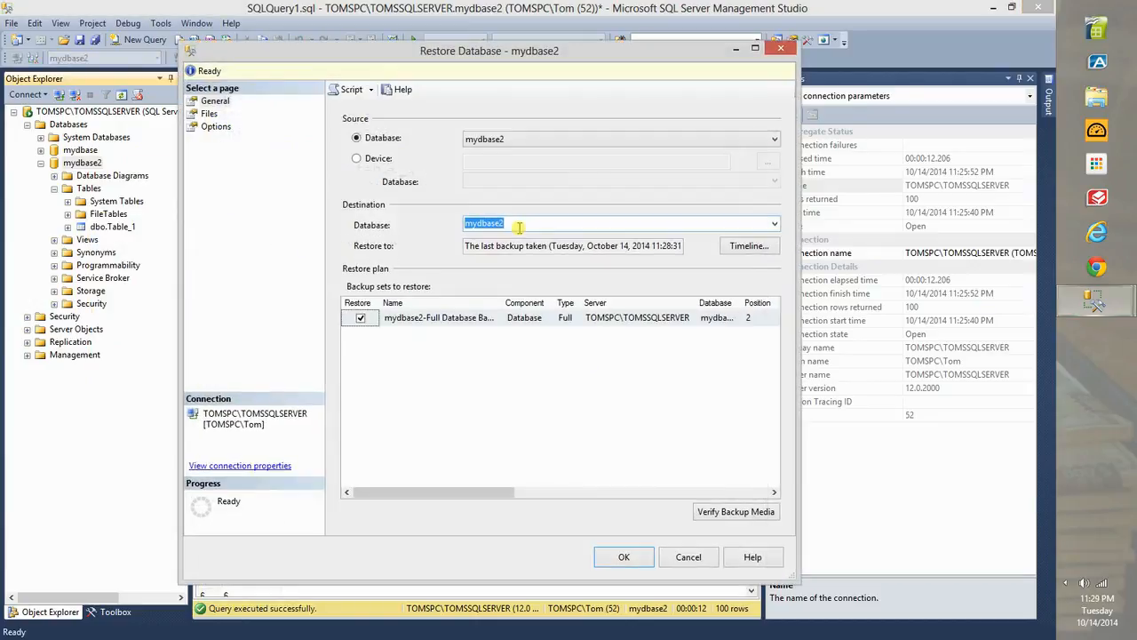
pyautogui.click(589, 224)
pyautogui.press('BackSpace')
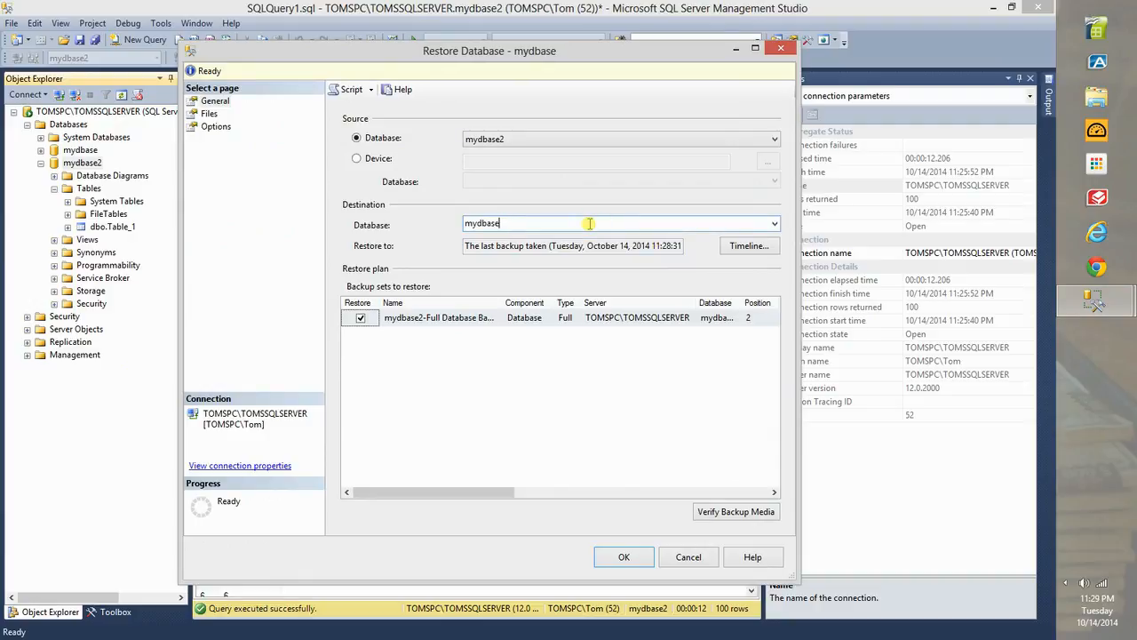
pyautogui.write('3')
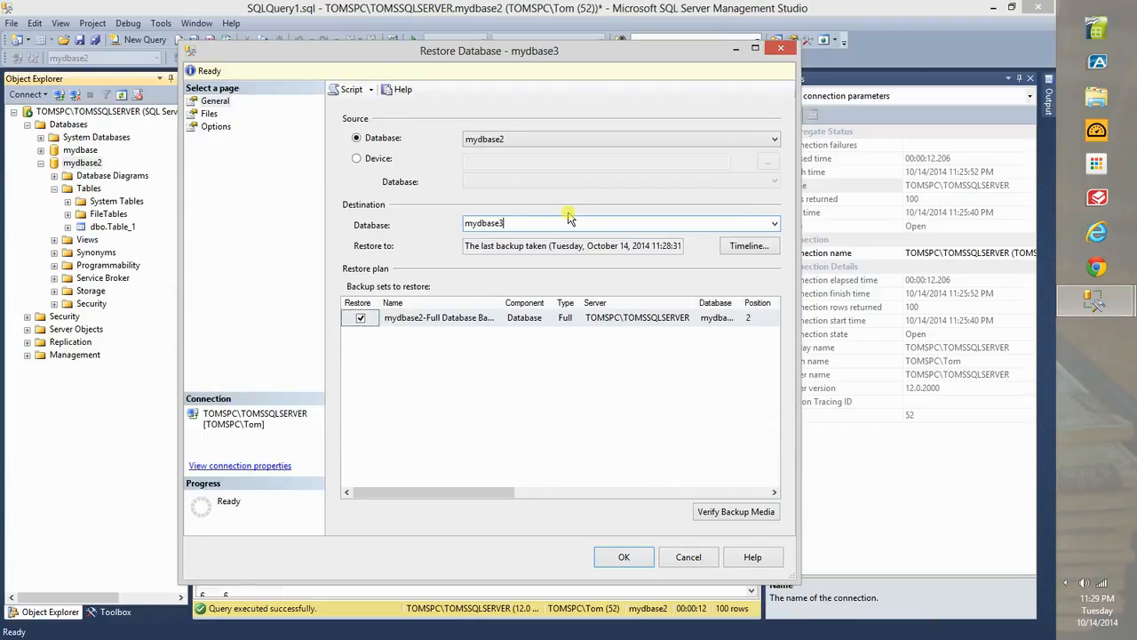
# - Widen the restore window and look through the details of the full backup set of mydbase2
pyautogui.click(484, 318)
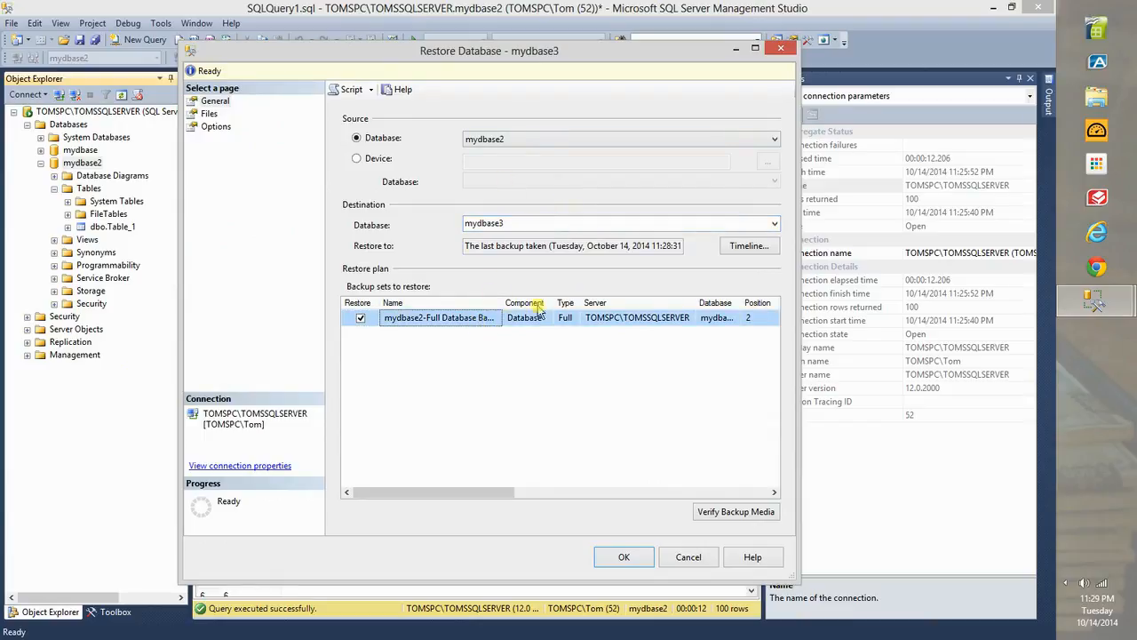
pyautogui.moveTo(555, 304)
pyautogui.mouseDown()
pyautogui.moveTo(579, 305)
pyautogui.moveTo(562, 305)
pyautogui.mouseUp()
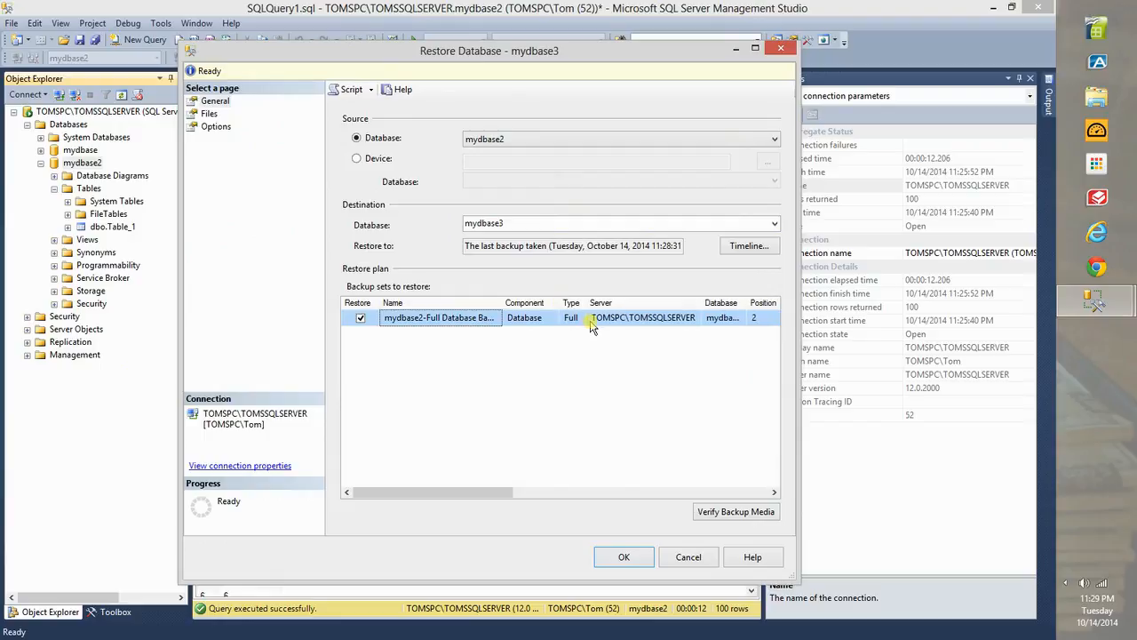
pyautogui.moveTo(500, 491); pyautogui.dragTo(789, 482)
pyautogui.moveTo(794, 432); pyautogui.dragTo(1054, 379)
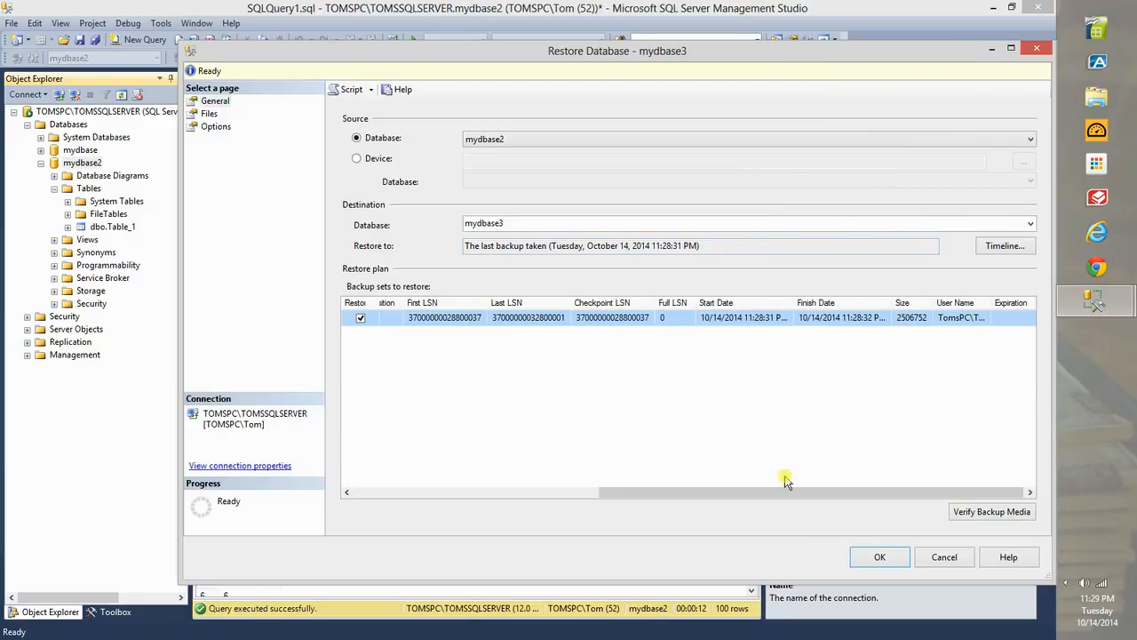
pyautogui.moveTo(722, 494); pyautogui.dragTo(406, 496)
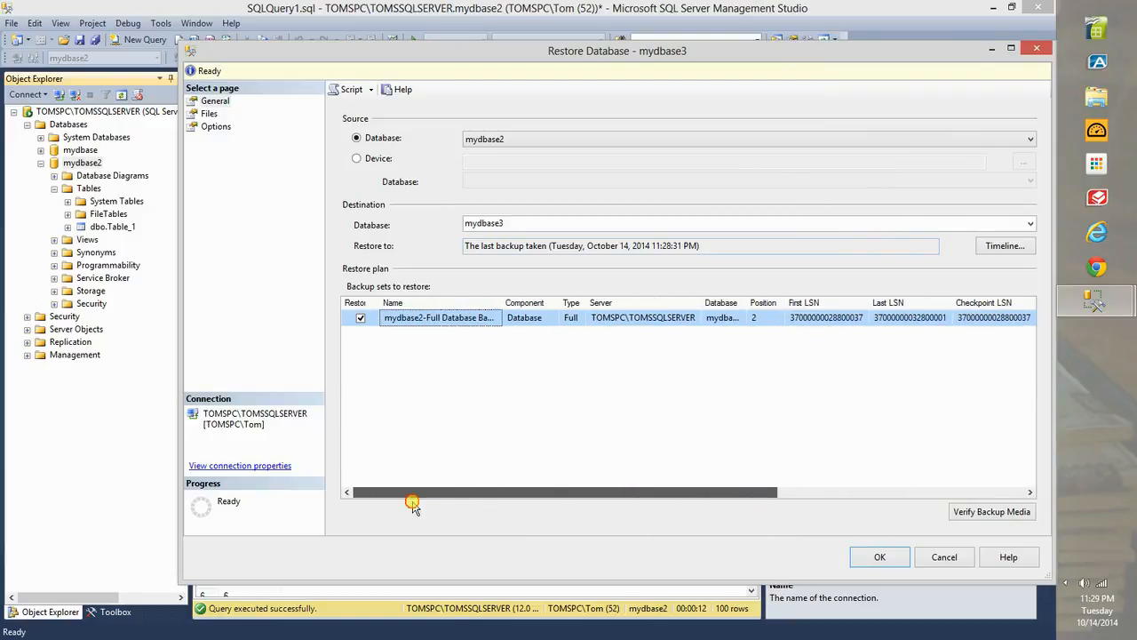
# - Verify the backup media and restore the mydbase2 backup as mydbase3
pyautogui.click(981, 516)
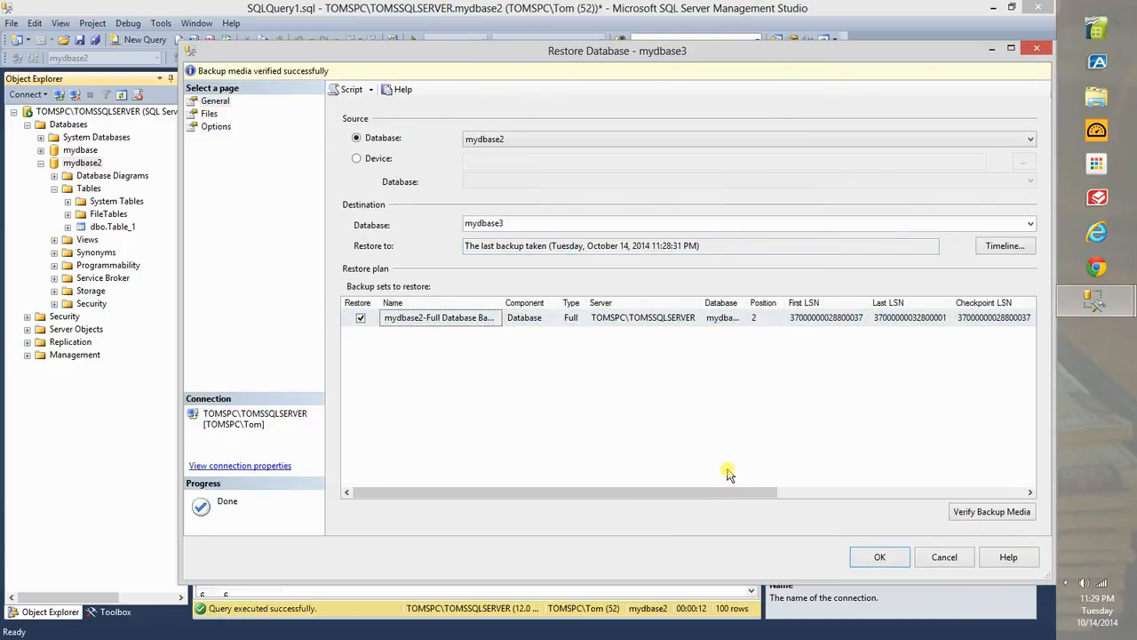
pyautogui.click(878, 557)
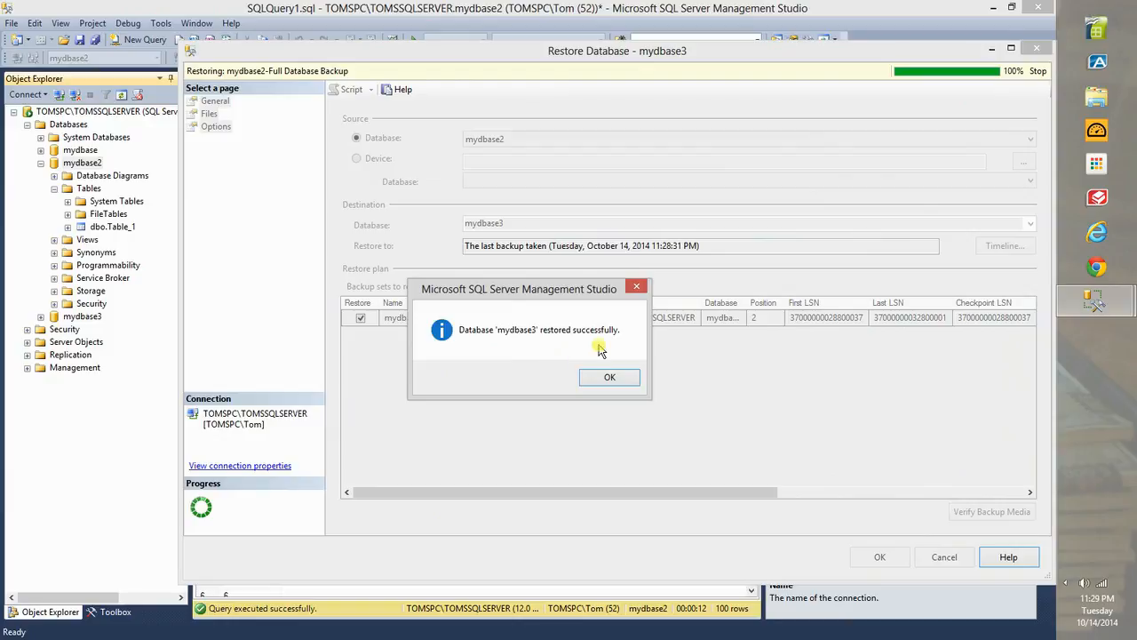
pyautogui.click(619, 377)
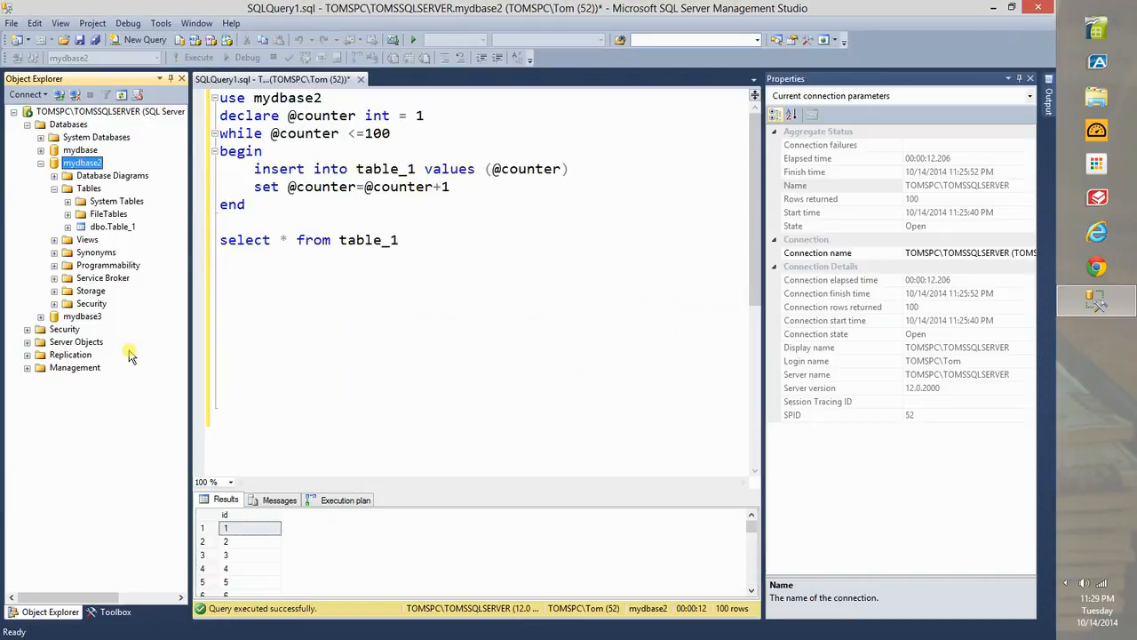
# - Look up the tables of the restored mydbase3 database and collapse the database tree again
pyautogui.click(94, 319)
pyautogui.click(40, 318)
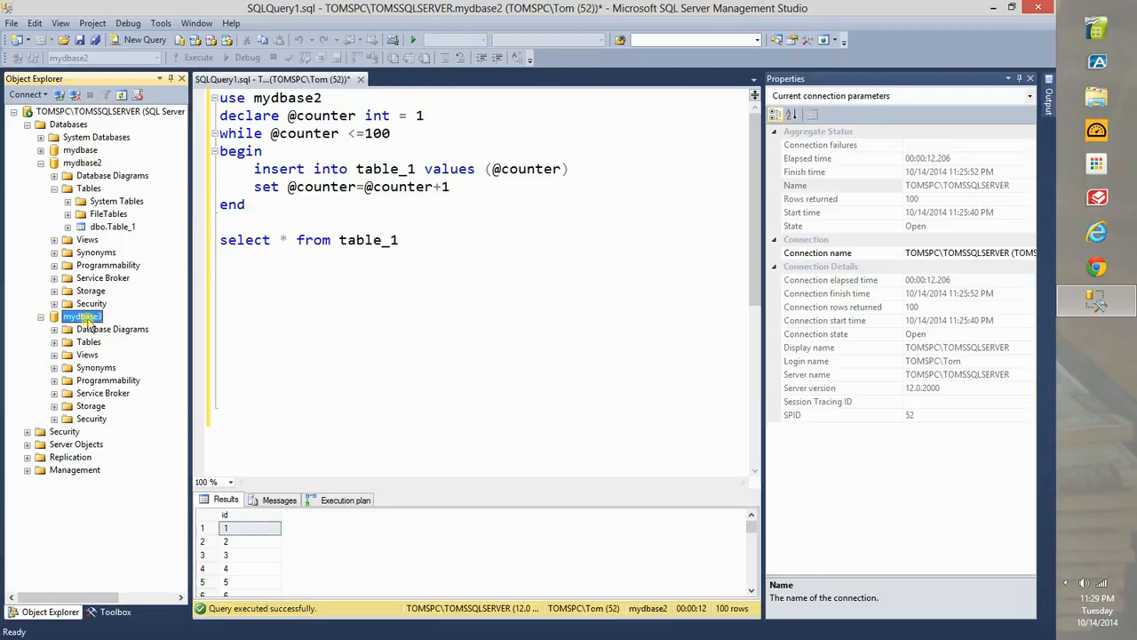
pyautogui.click(54, 188)
pyautogui.click(41, 164)
pyautogui.click(54, 188)
pyautogui.click(54, 201)
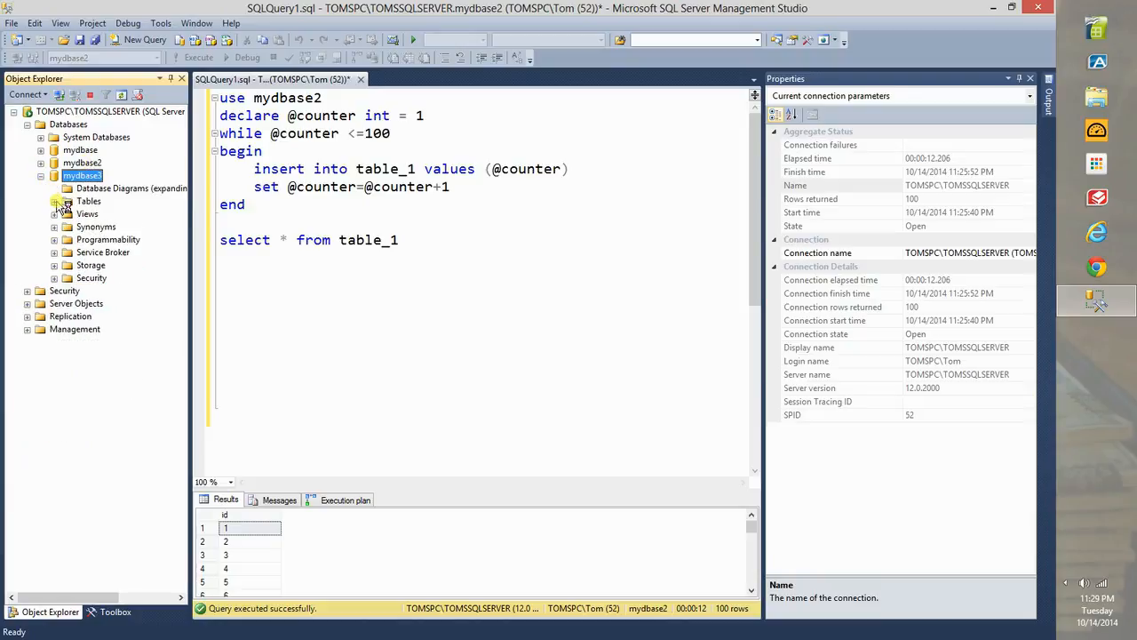
pyautogui.click(702, 347)
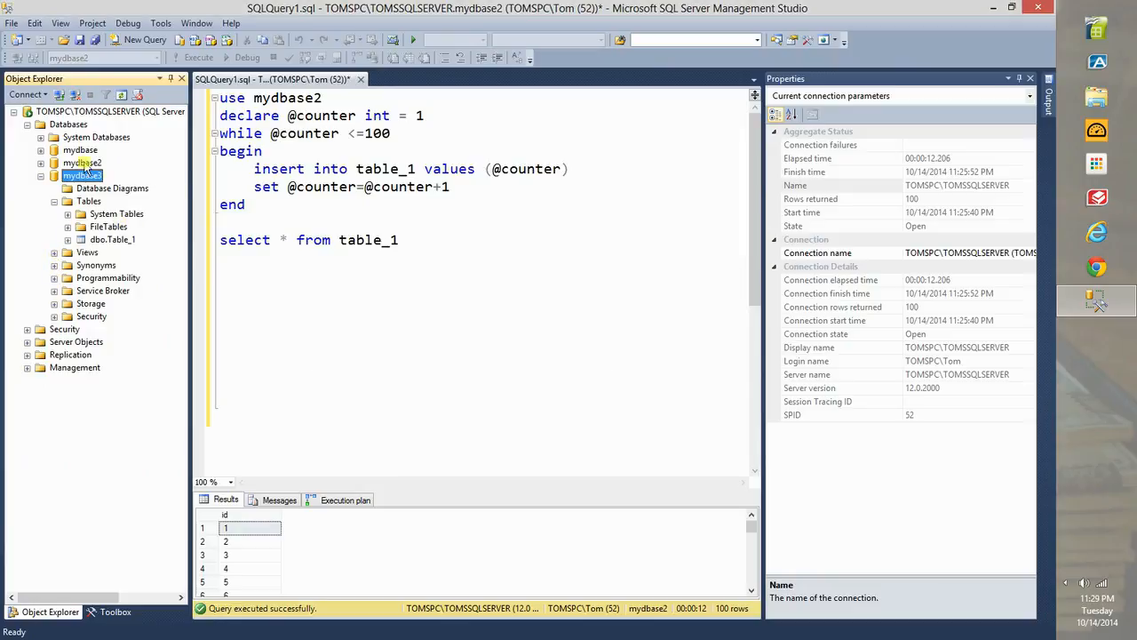
pyautogui.click(41, 176)
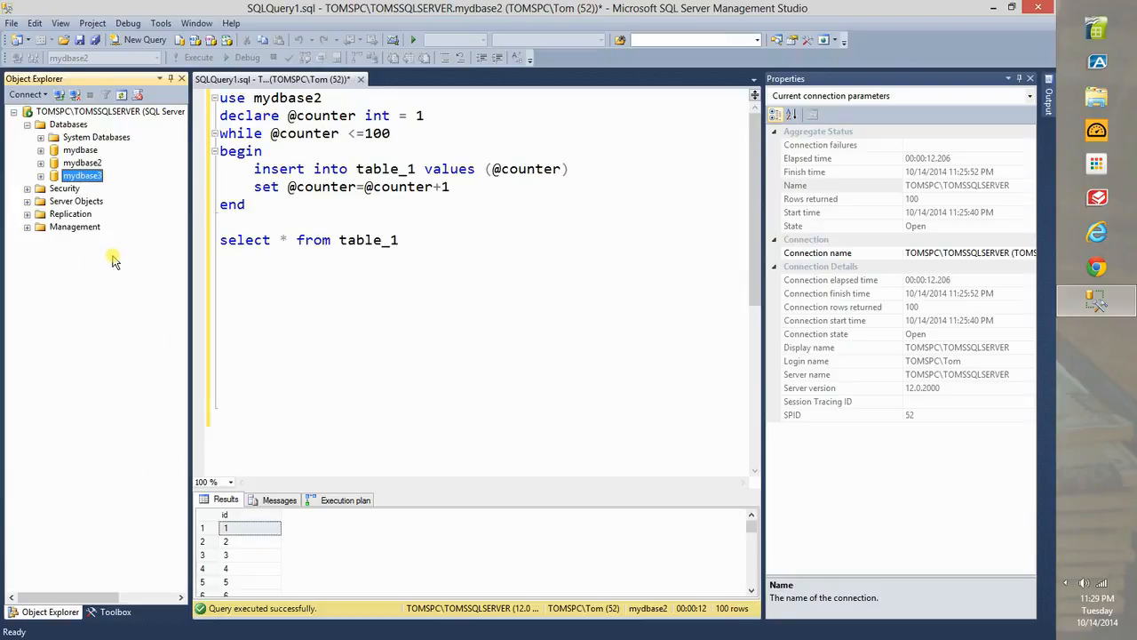
# - Delete the mydbase2 database together with its backup and restore history, closing existing connections
pyautogui.rightClick(82, 164)
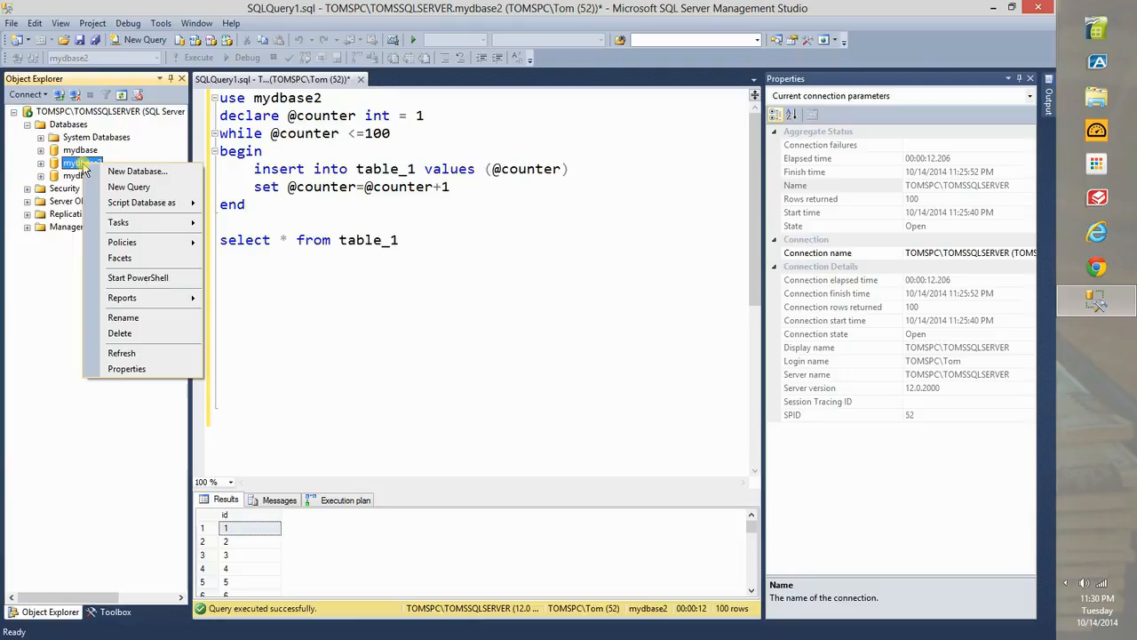
pyautogui.click(140, 337)
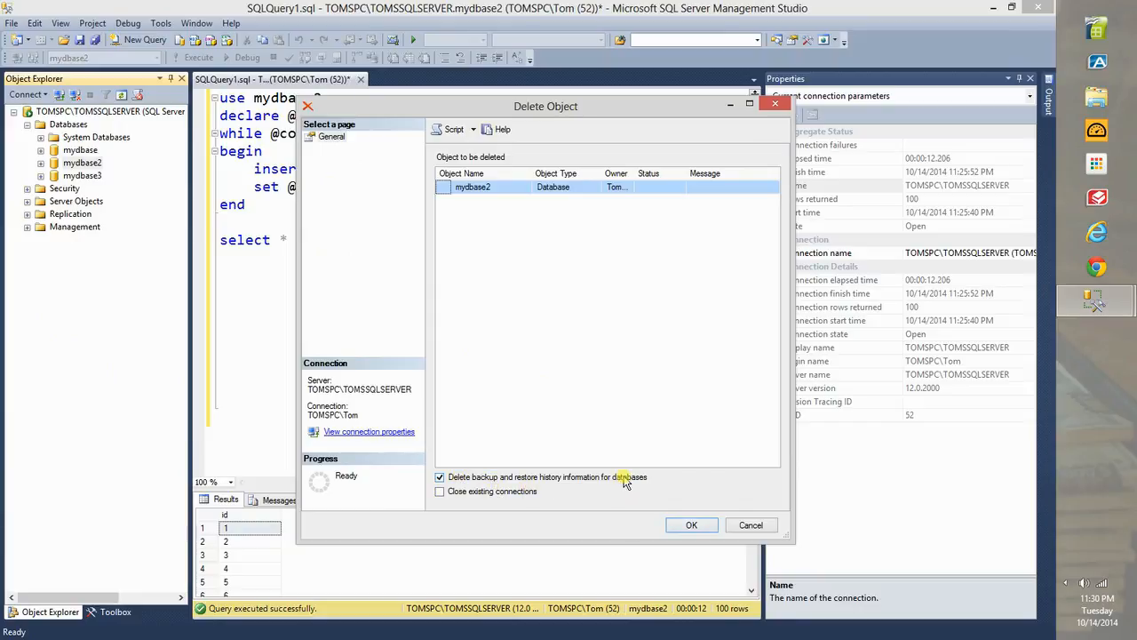
pyautogui.click(484, 491)
pyautogui.click(689, 525)
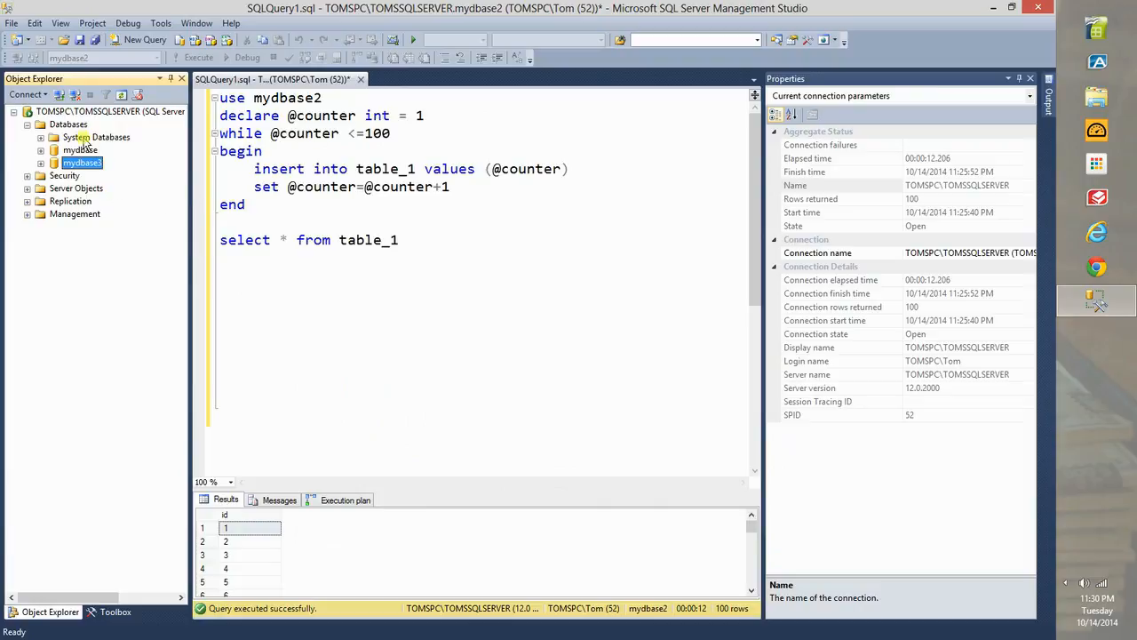
# - Check the server's DATA folder for data files of the deleted mydbase2 without attaching any database
pyautogui.rightClick(71, 126)
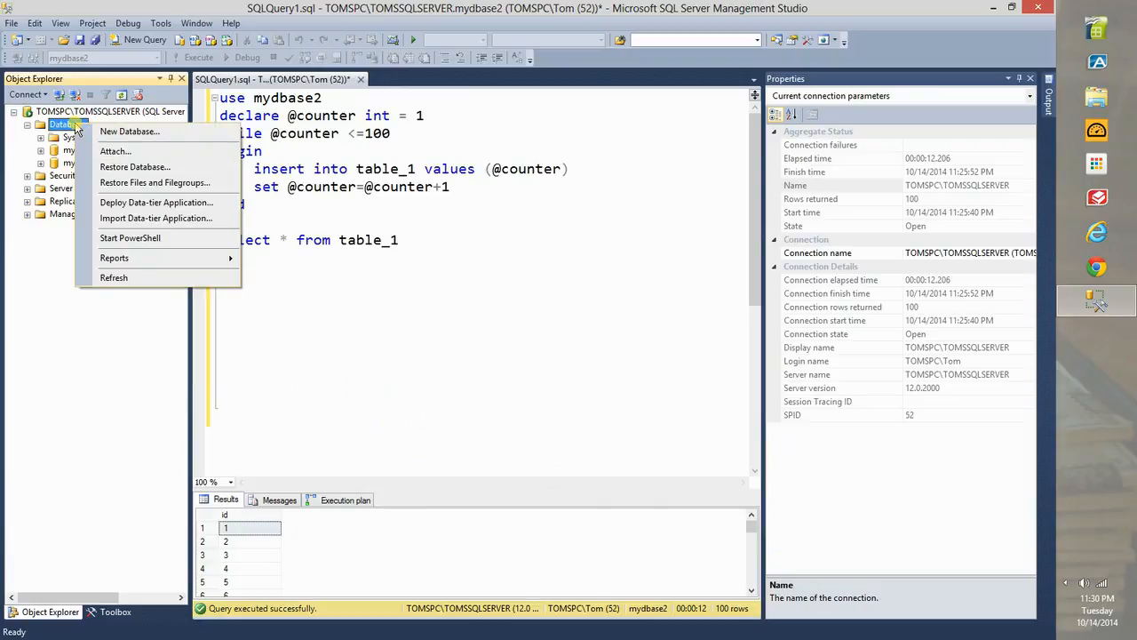
pyautogui.click(116, 151)
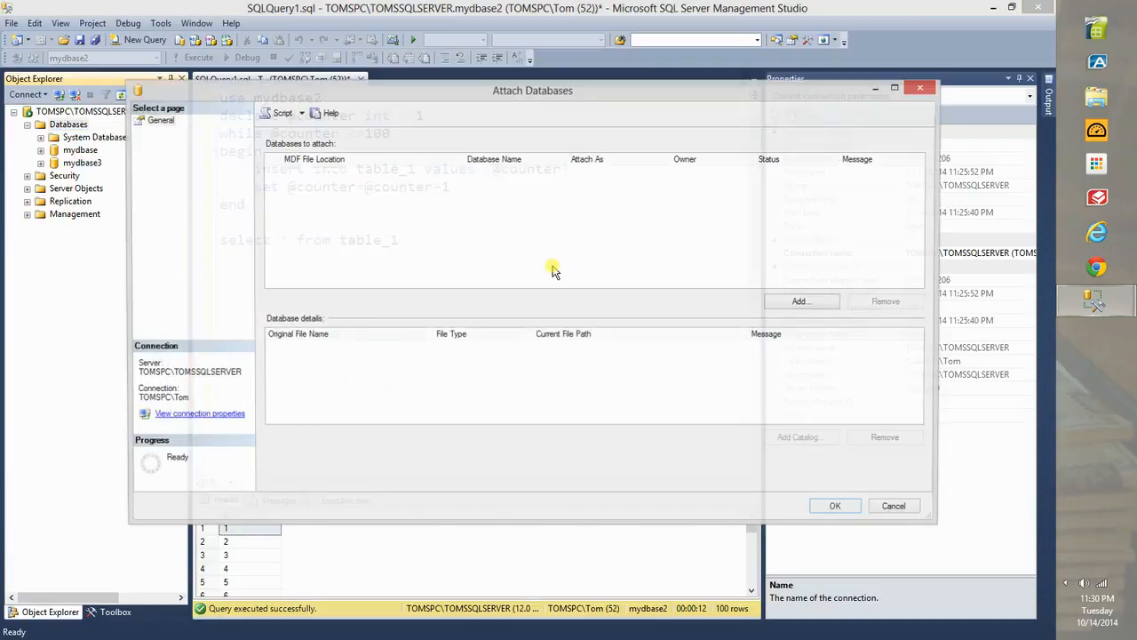
pyautogui.click(789, 304)
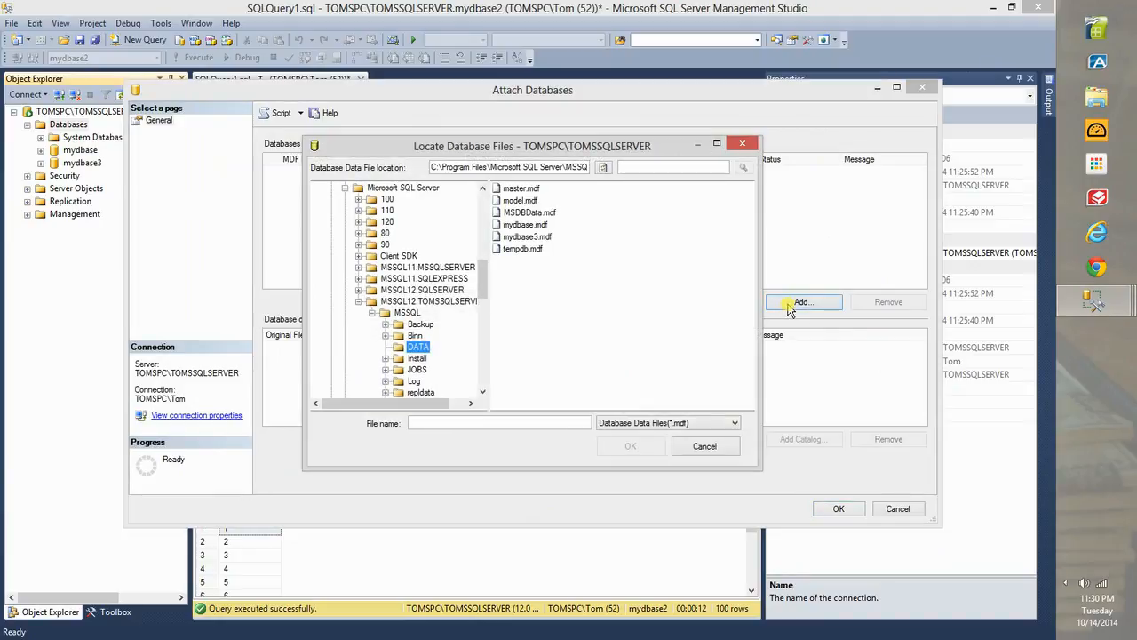
pyautogui.click(523, 250)
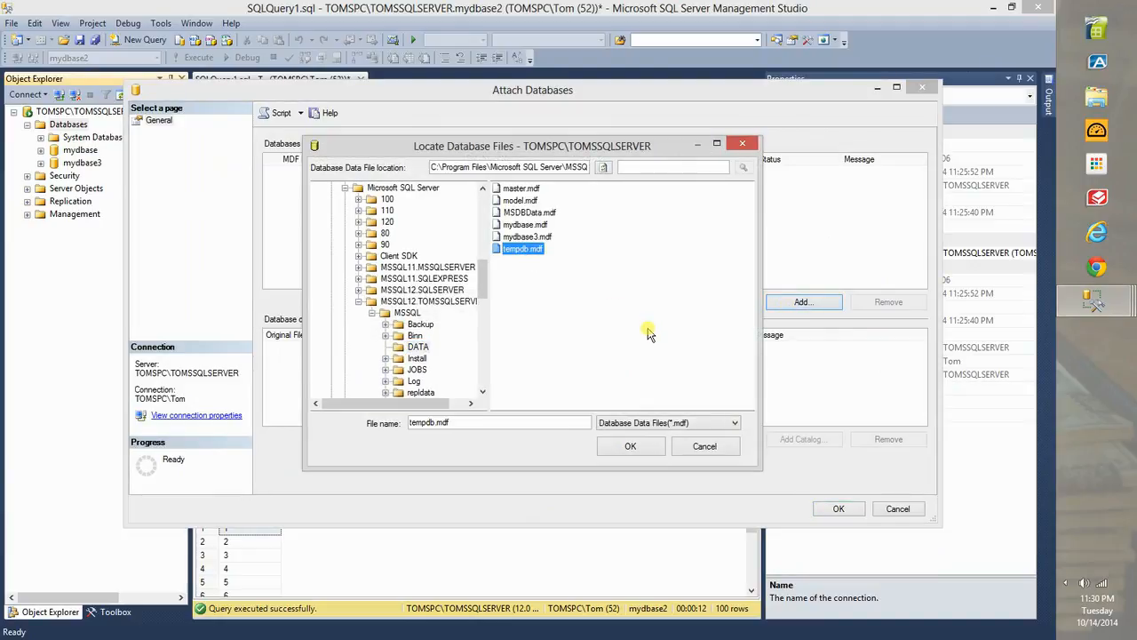
pyautogui.press('Up')
pyautogui.press('Up')
pyautogui.press('Up')
pyautogui.press('Up')
pyautogui.press('Down')
pyautogui.press('Down')
pyautogui.press('Down')
pyautogui.press('Down')
pyautogui.press('Down')
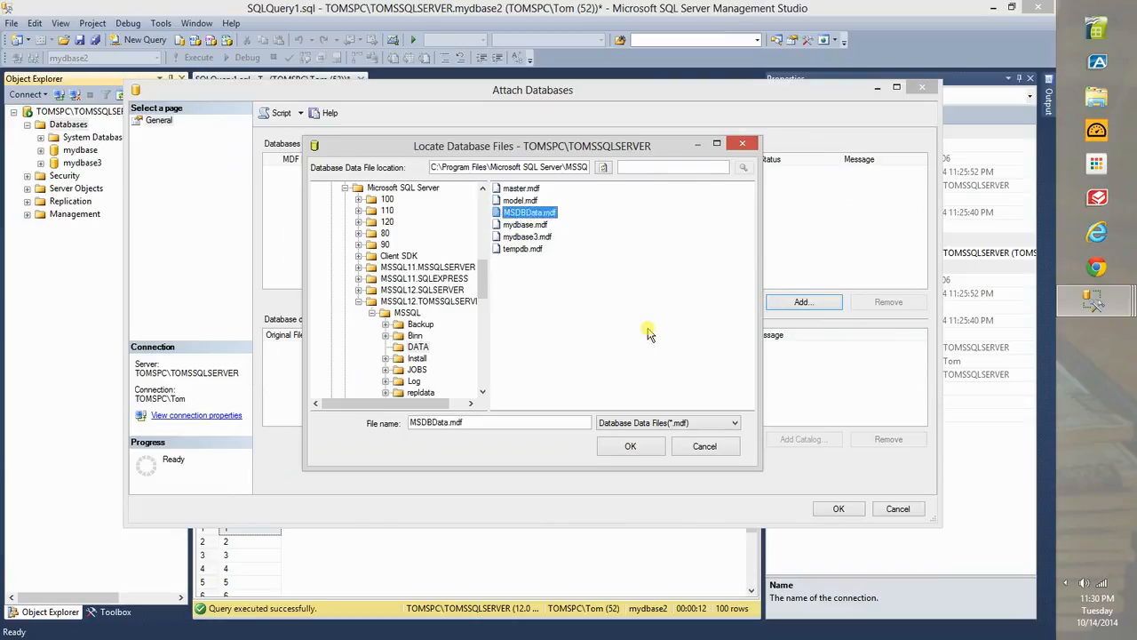
pyautogui.click(718, 452)
pyautogui.click(890, 512)
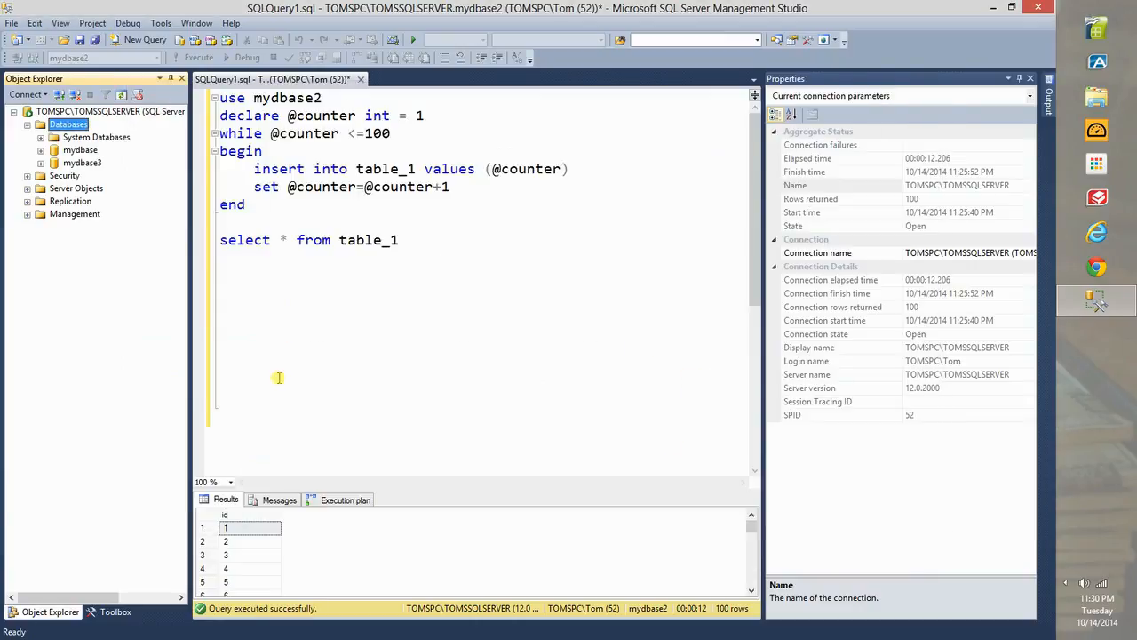
# - Delete the mydbase3 database without deleting its backup and restore history information
pyautogui.rightClick(79, 167)
pyautogui.click(143, 332)
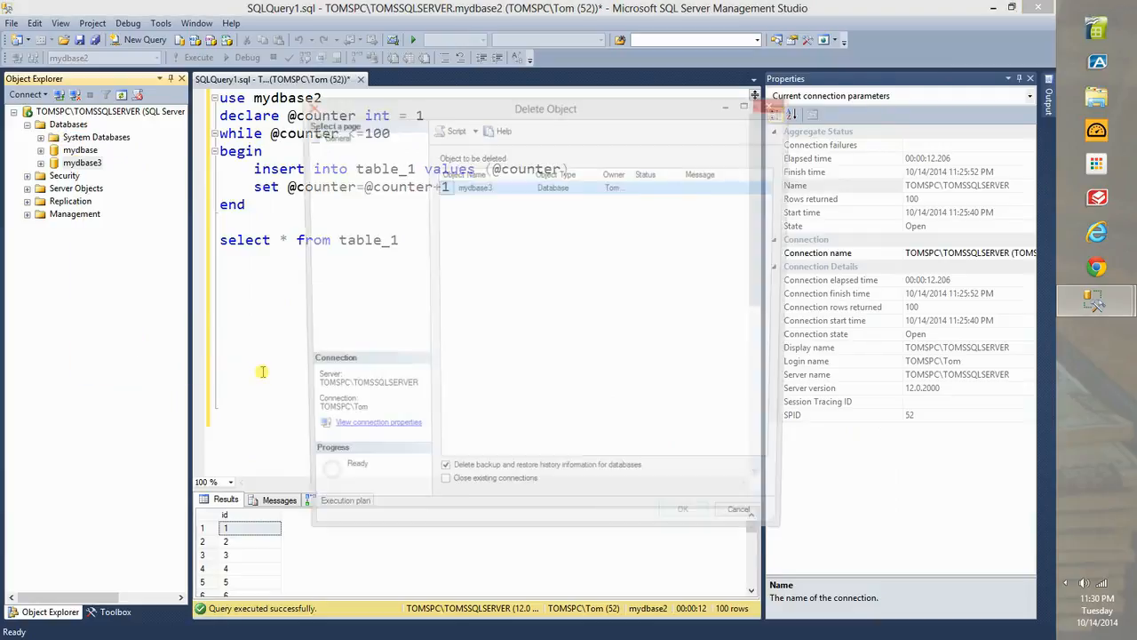
pyautogui.click(510, 478)
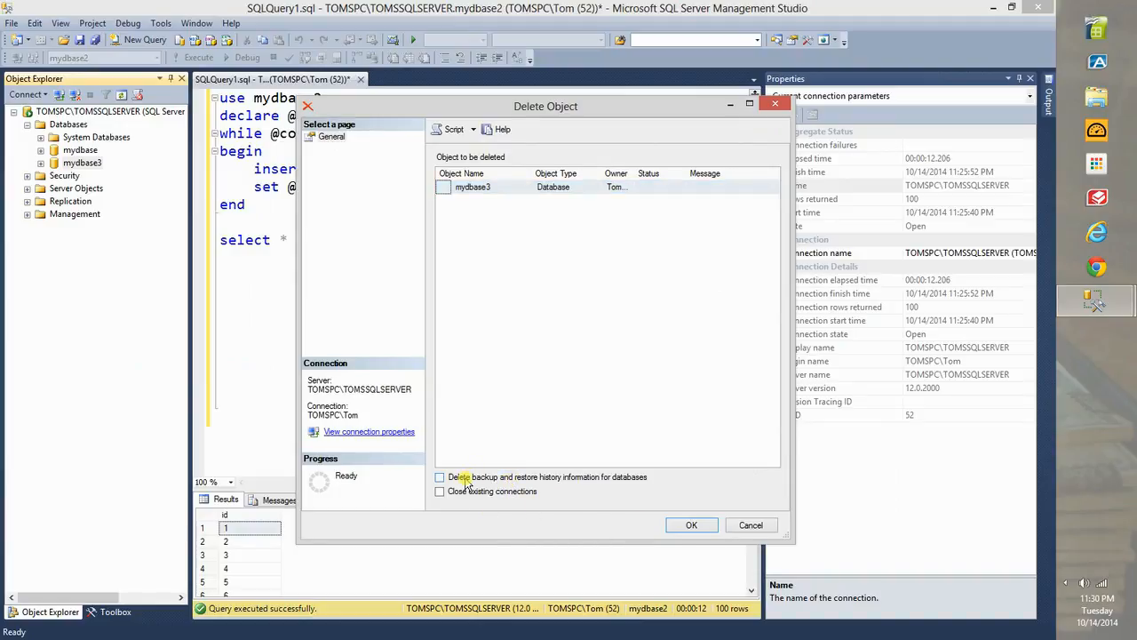
pyautogui.click(694, 526)
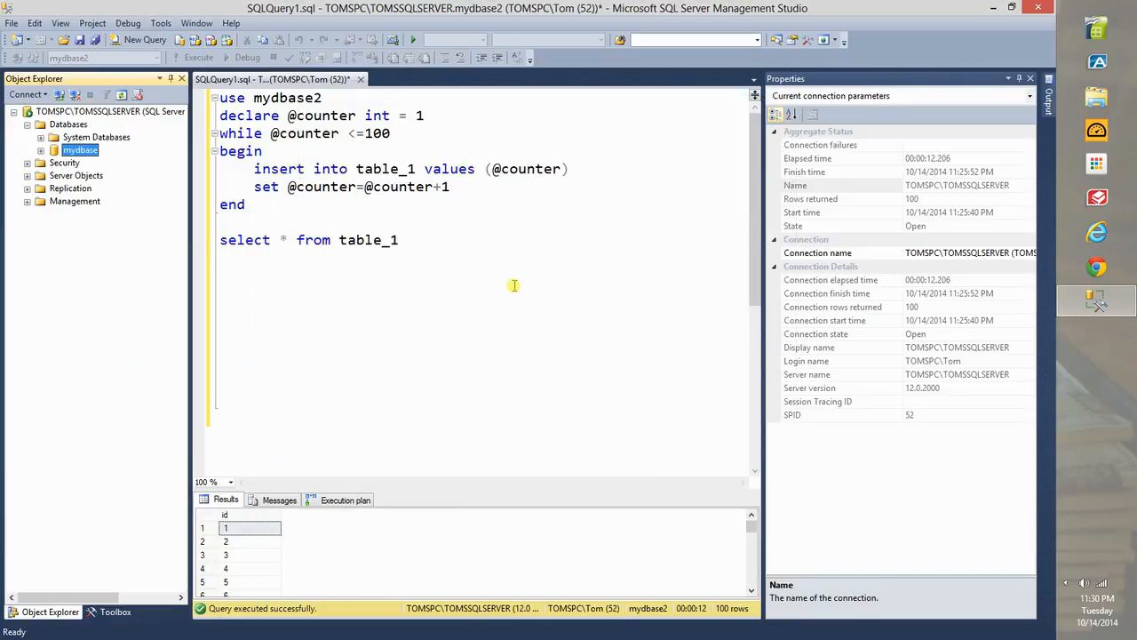
# - Check the server's DATA folder for data files of the deleted mydbase3 without attaching any database
pyautogui.click(69, 125)
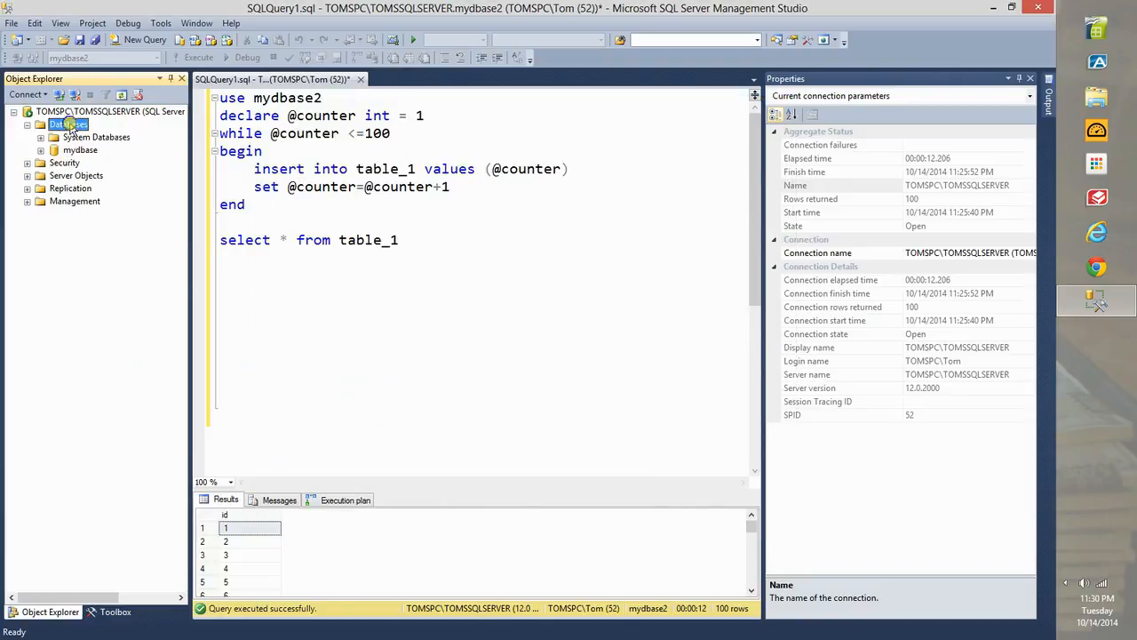
pyautogui.rightClick(69, 125)
pyautogui.click(99, 151)
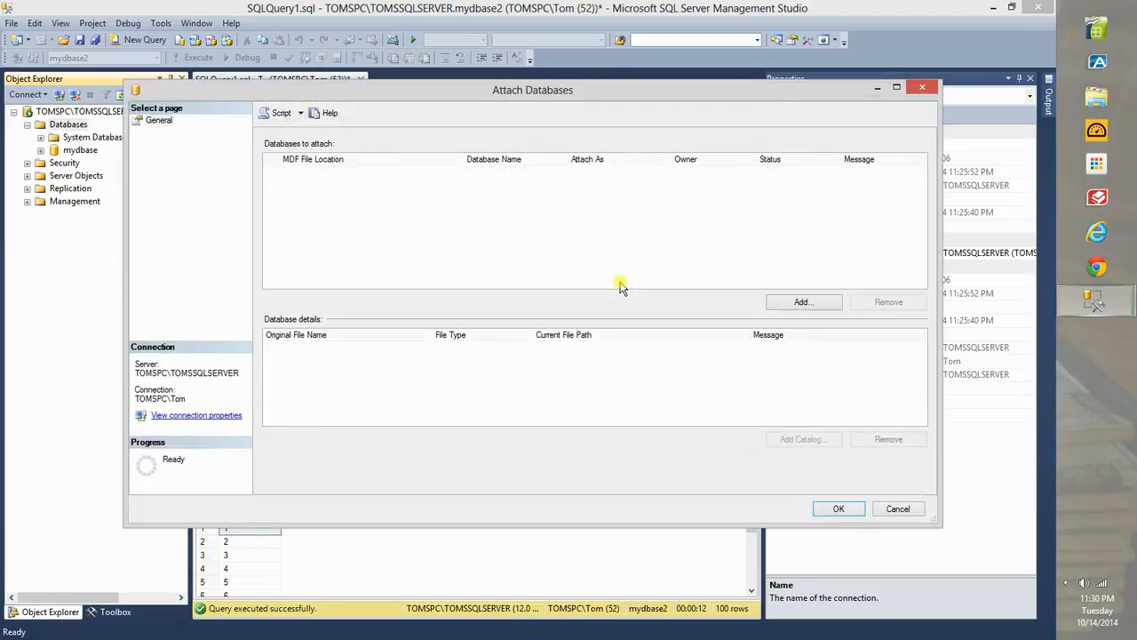
pyautogui.click(778, 303)
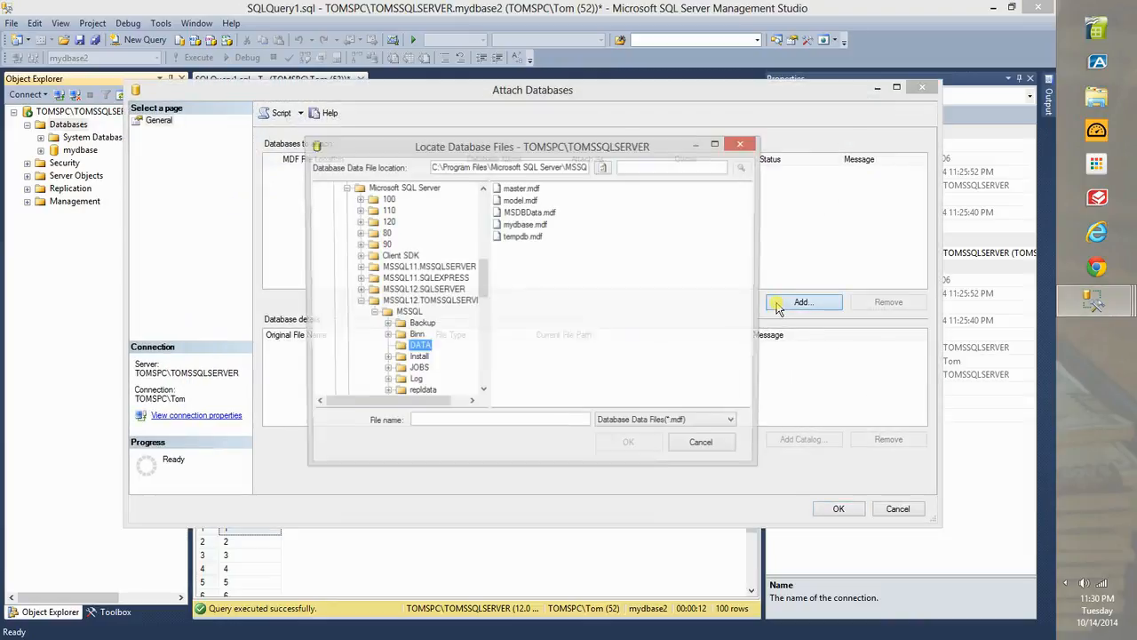
pyautogui.click(707, 447)
pyautogui.click(896, 510)
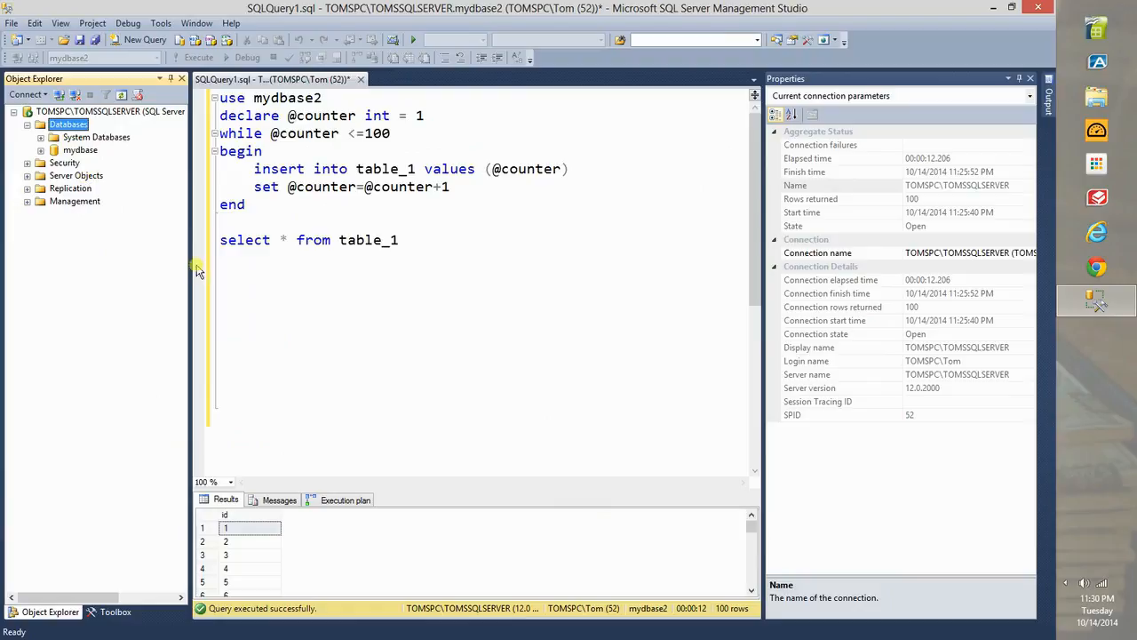
# - Widen the query editor by narrowing Object Explorer and Properties, and make the query results area taller
pyautogui.moveTo(760, 188); pyautogui.dragTo(794, 203)
pyautogui.moveTo(190, 282); pyautogui.dragTo(171, 282)
pyautogui.click(391, 241)
pyautogui.click(318, 220)
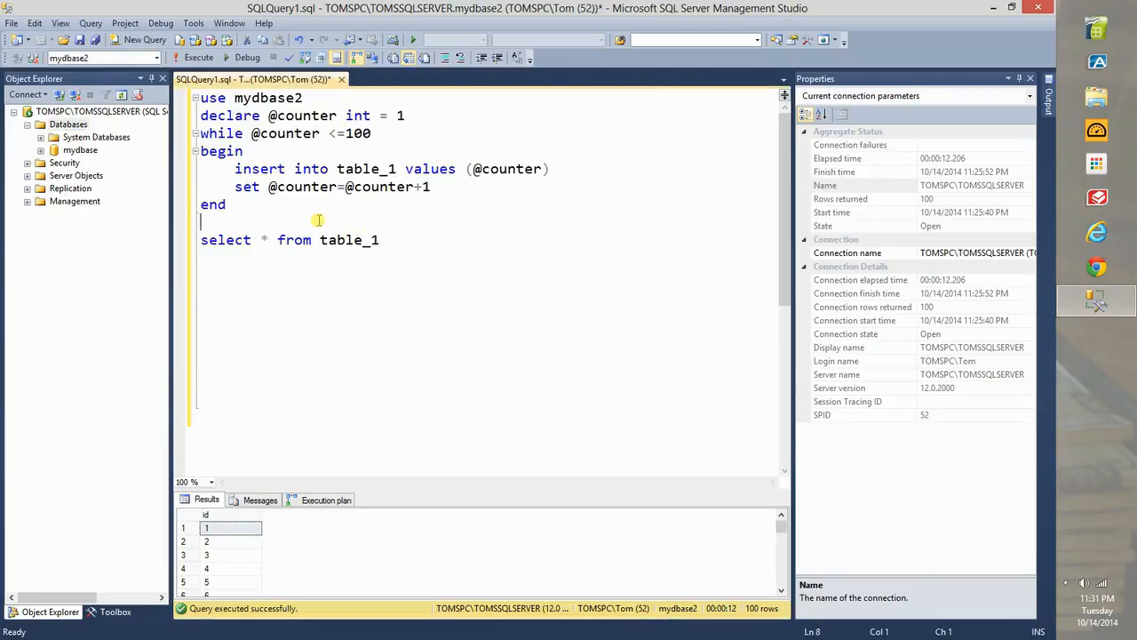
pyautogui.click(268, 150)
pyautogui.moveTo(298, 485); pyautogui.dragTo(300, 409)
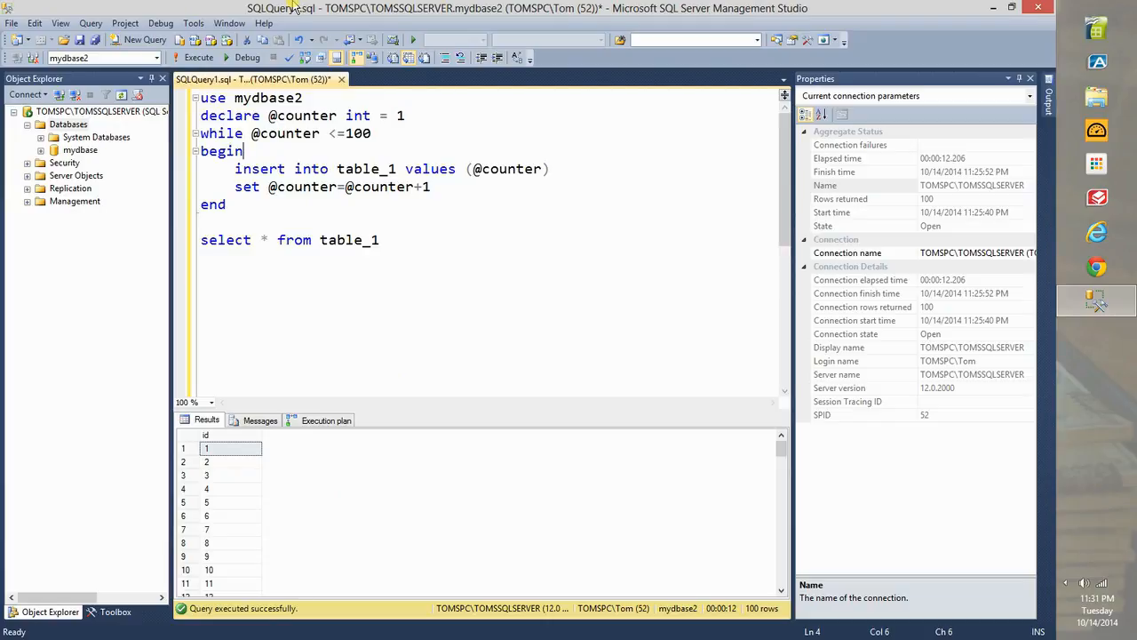
# - Collapse the server's Databases folder and return to the empty line above the select statement in the query
pyautogui.click(431, 238)
pyautogui.click(27, 126)
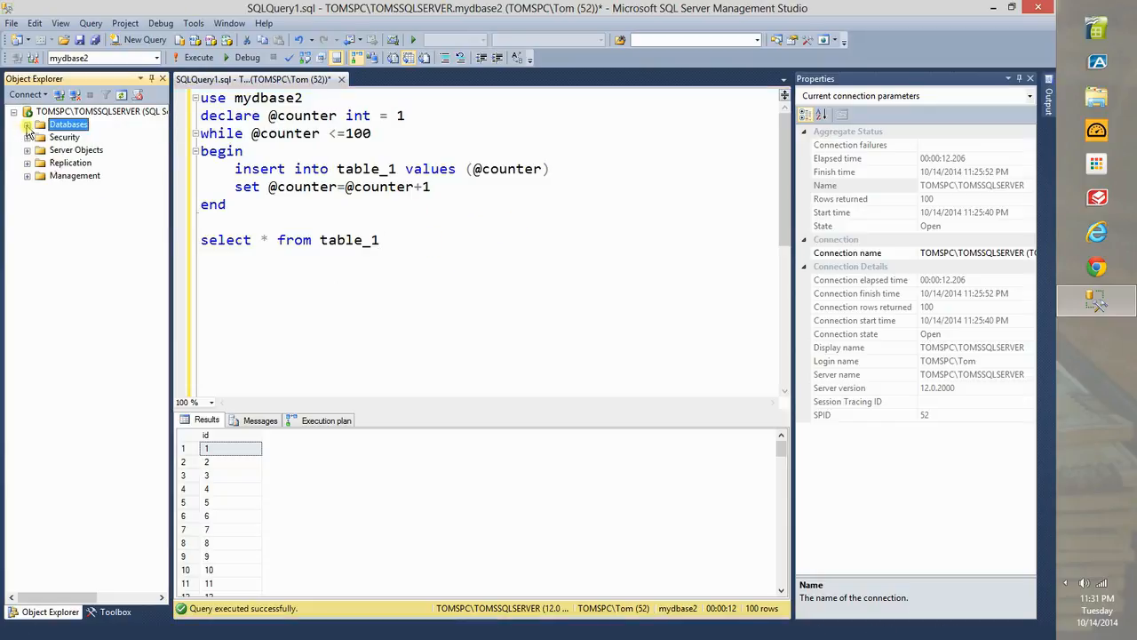
pyautogui.click(411, 222)
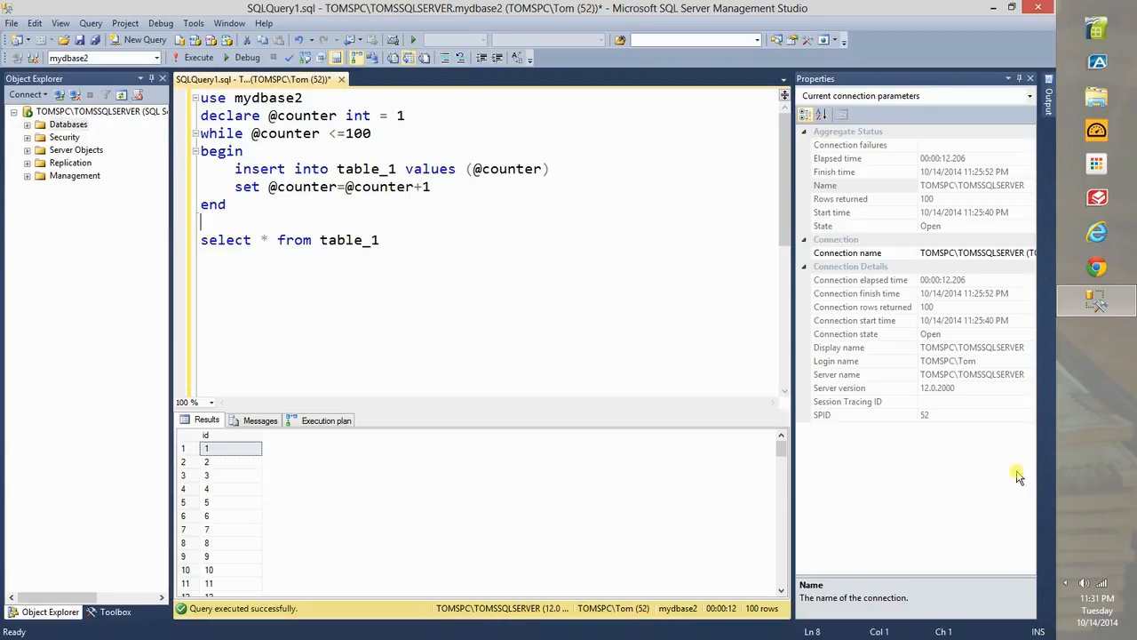
pyautogui.click(1066, 583)
pyautogui.rightClick(985, 580)
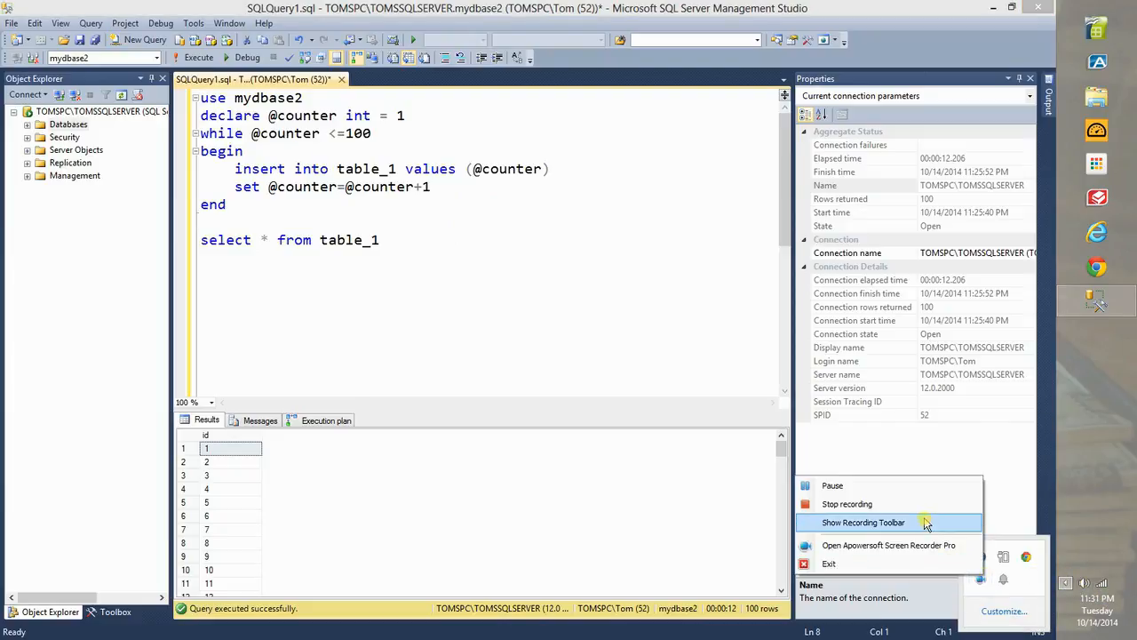